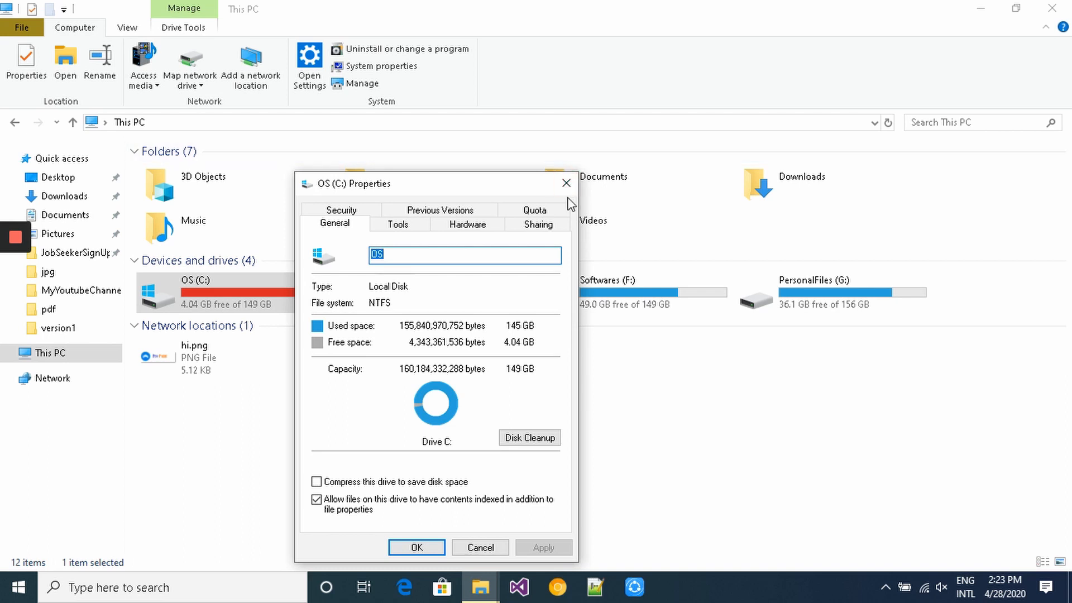
- Close the OS (C:) Properties dialog and the This PC window
{"action": "left_click", "coordinate": [565, 183]}
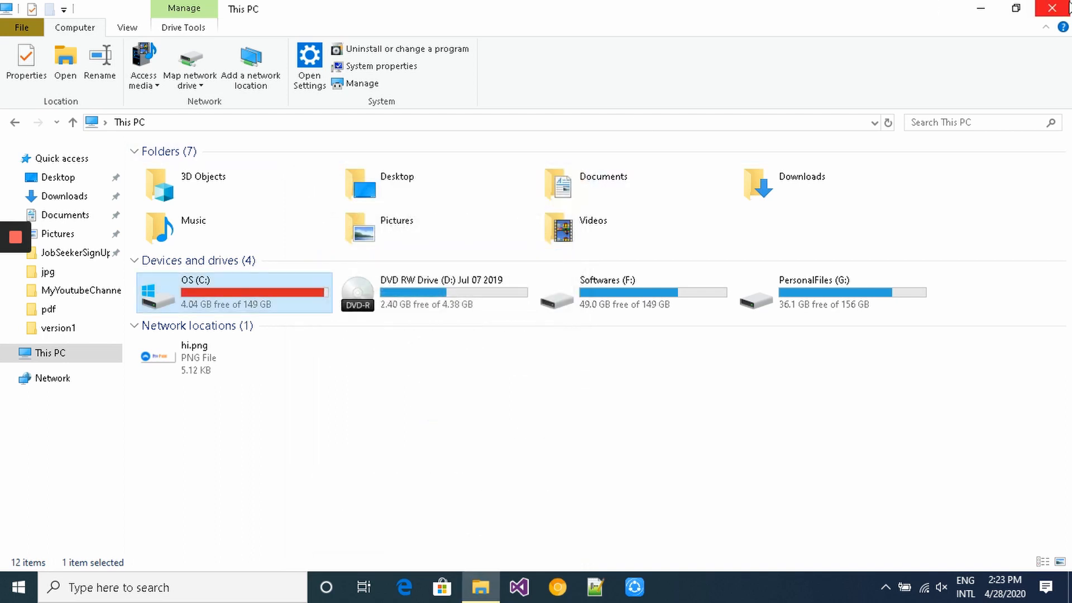
{"action": "left_click", "coordinate": [1068, 9]}
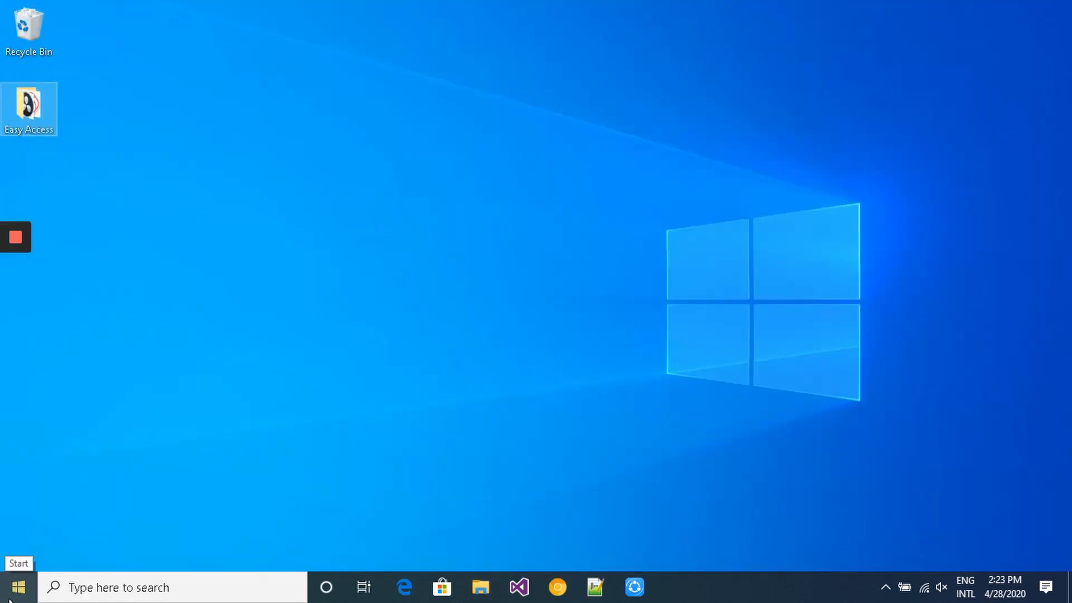
- Search 'note' from the Start menu and launch Notepad
{"action": "left_click", "coordinate": [10, 600]}
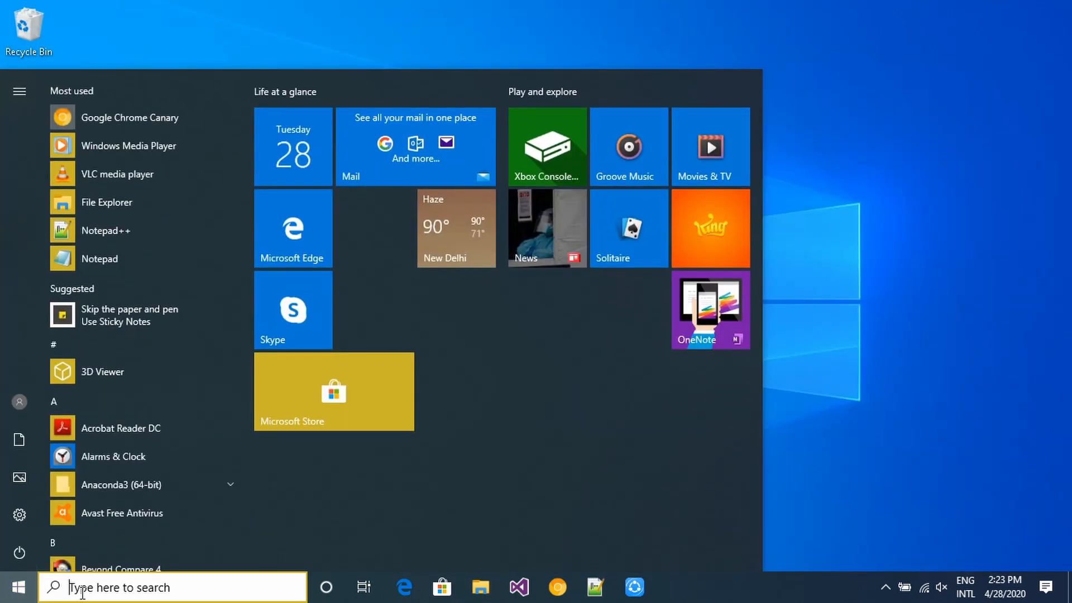
{"action": "type", "text": "note"}
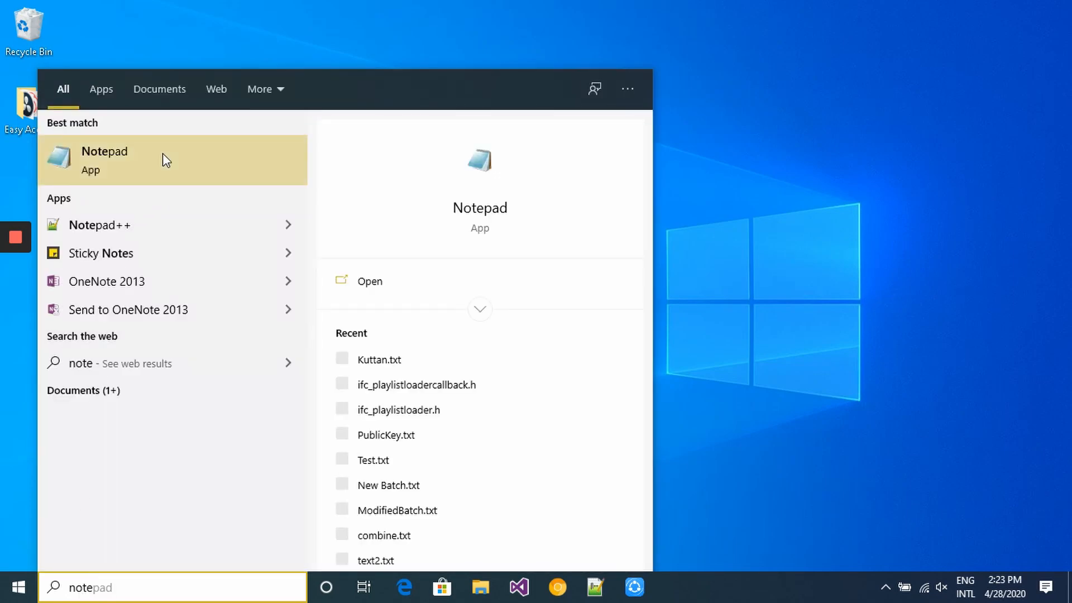
{"action": "left_click", "coordinate": [163, 154]}
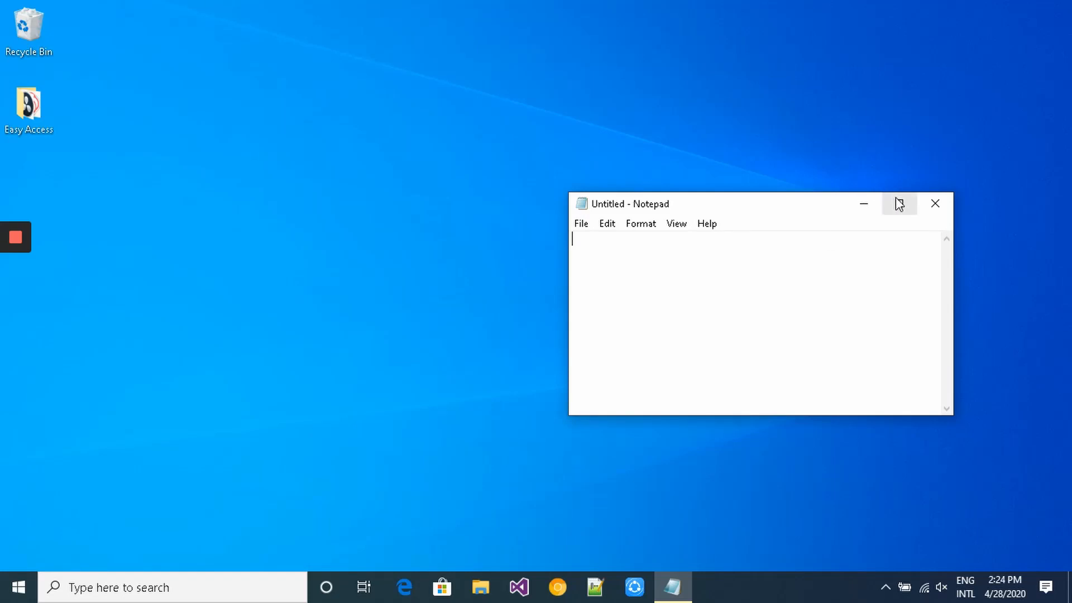
- Maximize Notepad, paste the clipboard, and undo the accidentally pasted Loom link
{"action": "left_click", "coordinate": [899, 205]}
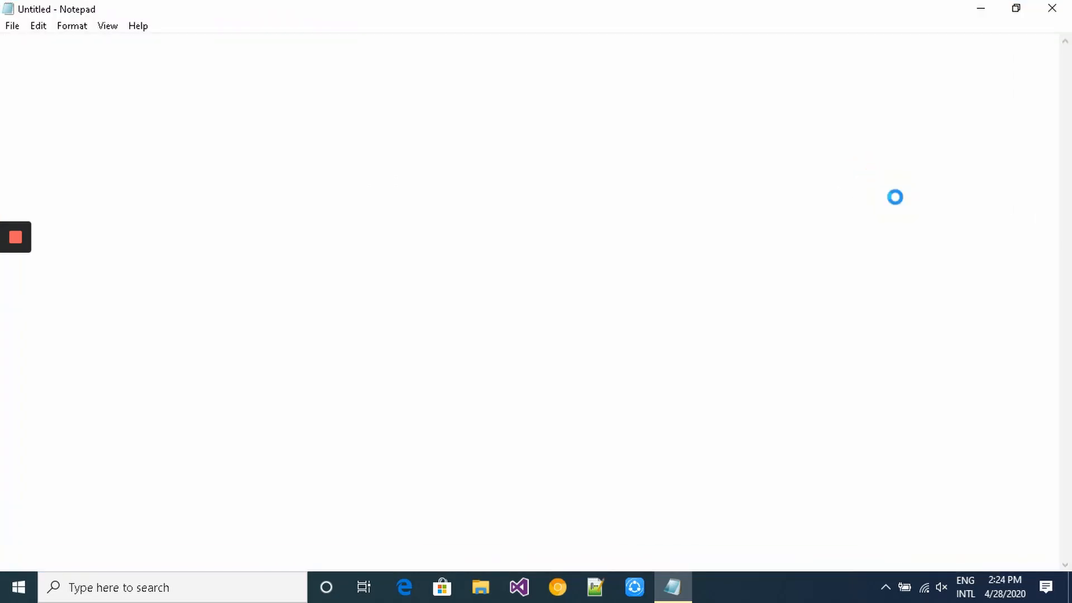
{"action": "left_click", "coordinate": [897, 197]}
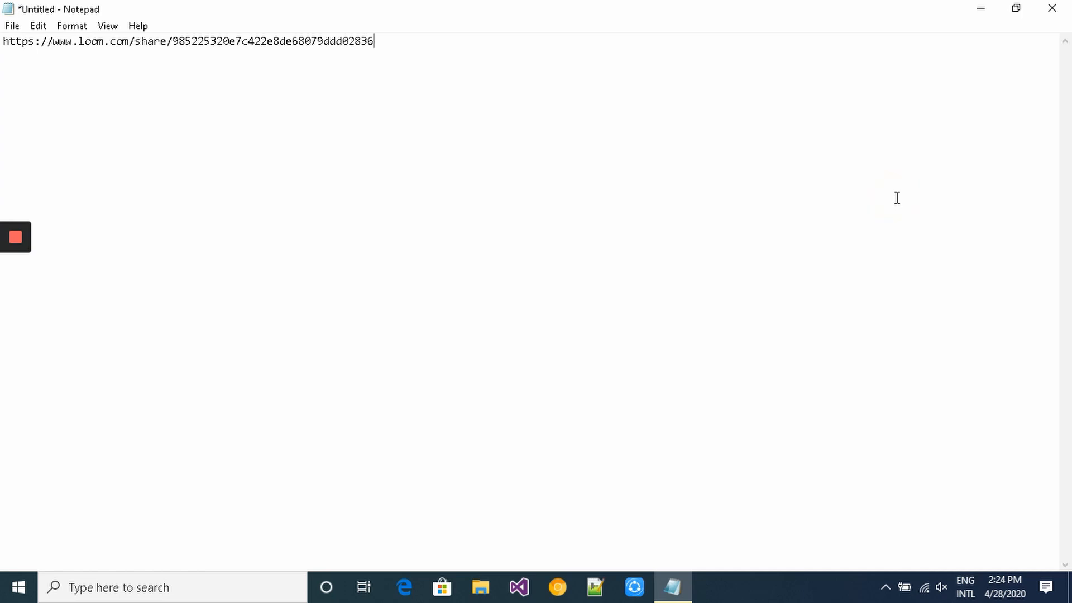
{"action": "key", "text": "ctrl+z"}
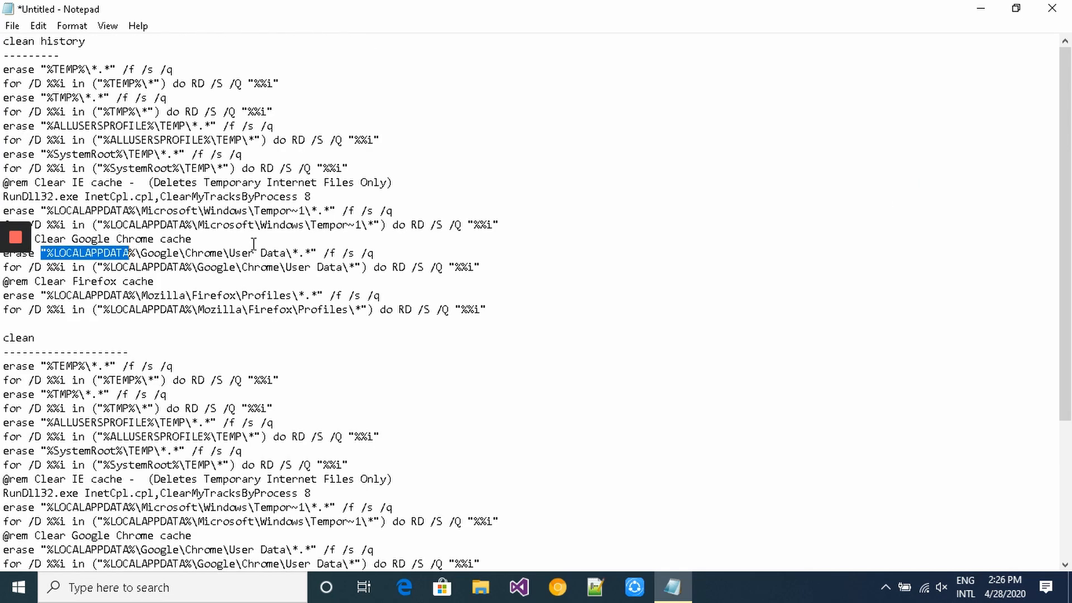
{"action": "left_click", "coordinate": [211, 249]}
{"action": "double_click", "coordinate": [211, 249]}
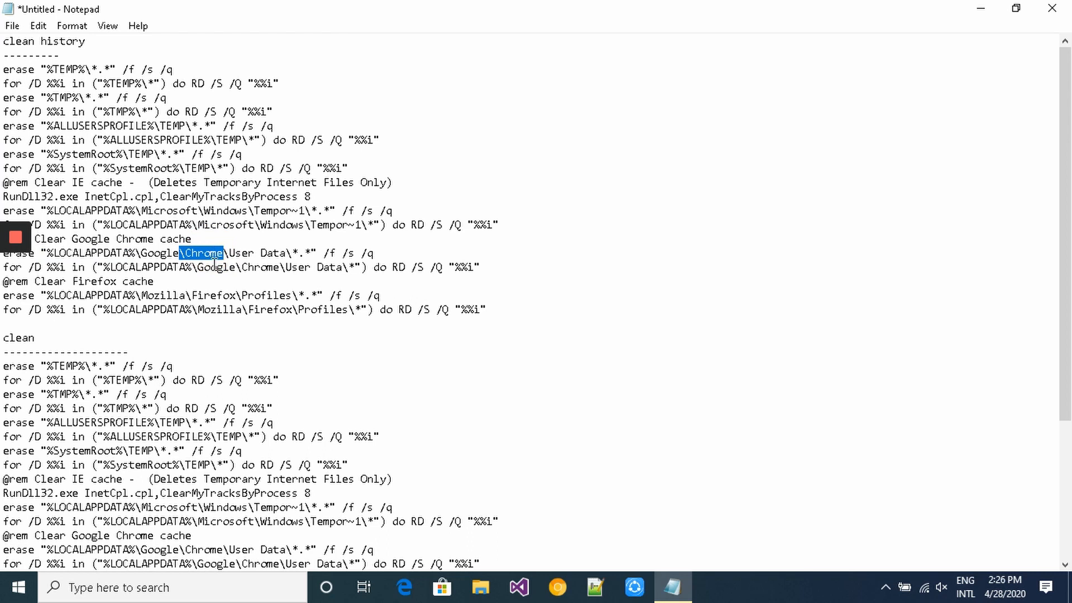
{"action": "double_click", "coordinate": [217, 266]}
{"action": "double_click", "coordinate": [266, 266]}
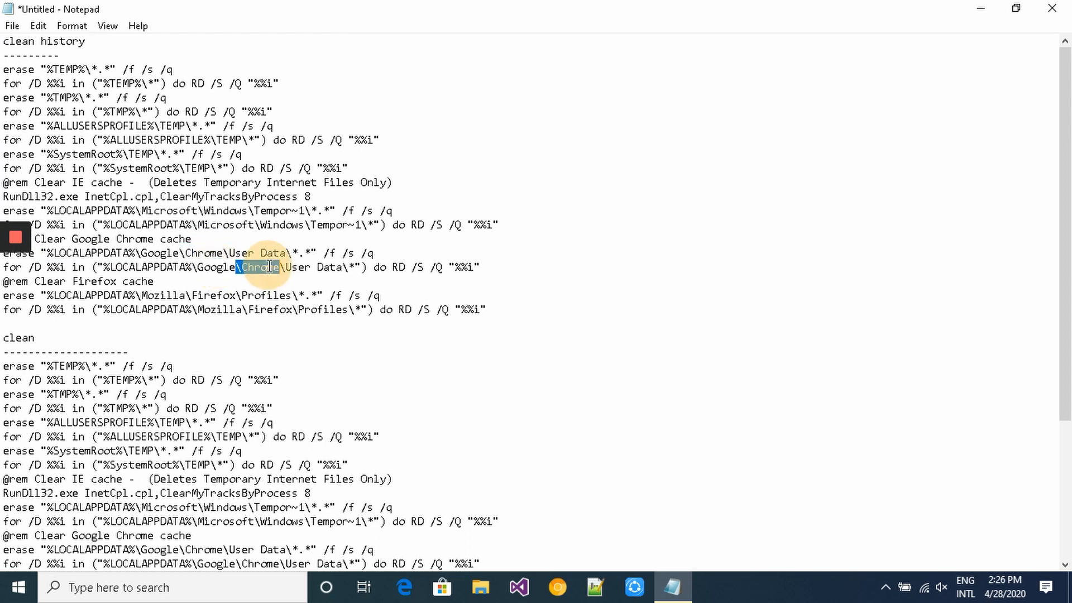
{"action": "double_click", "coordinate": [306, 266]}
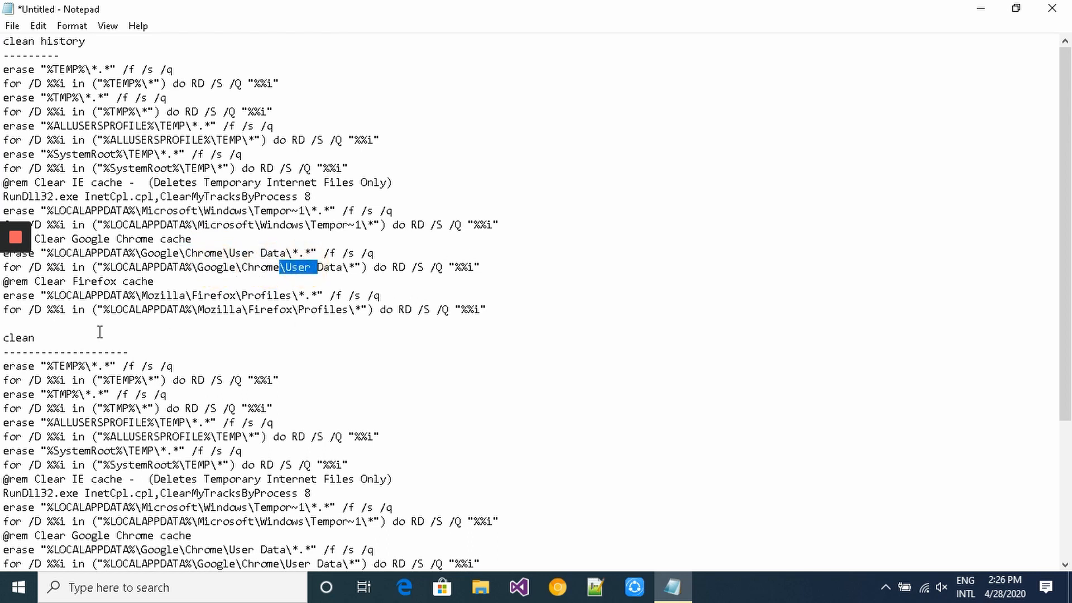
{"action": "double_click", "coordinate": [83, 281]}
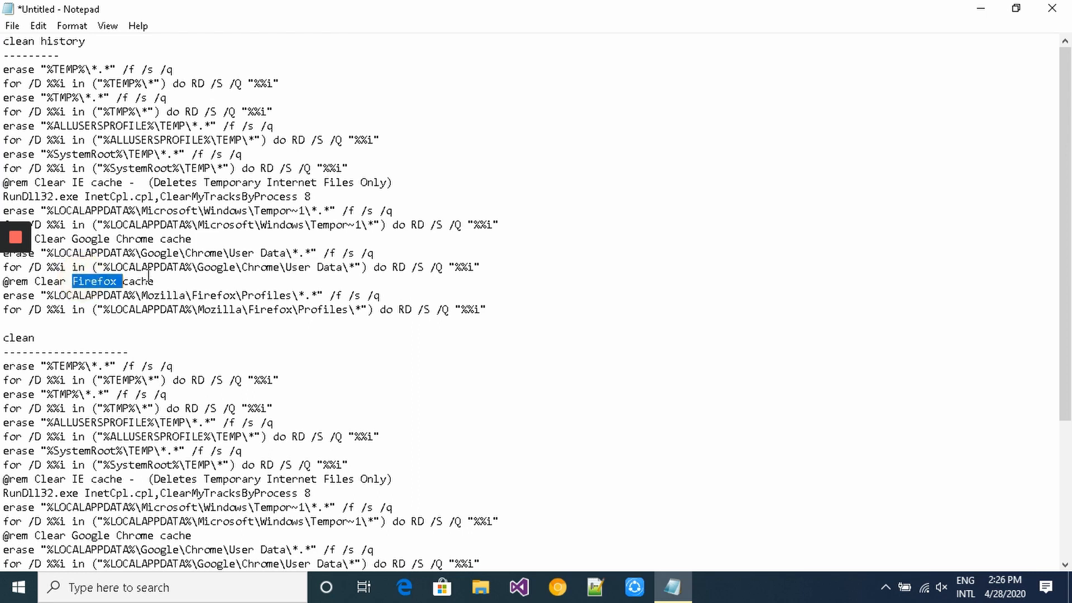
{"action": "mouse_move", "coordinate": [158, 280]}
{"action": "left_mouse_down"}
{"action": "mouse_move", "coordinate": [41, 279]}
{"action": "mouse_move", "coordinate": [41, 295]}
{"action": "mouse_move", "coordinate": [292, 295]}
{"action": "left_mouse_up"}
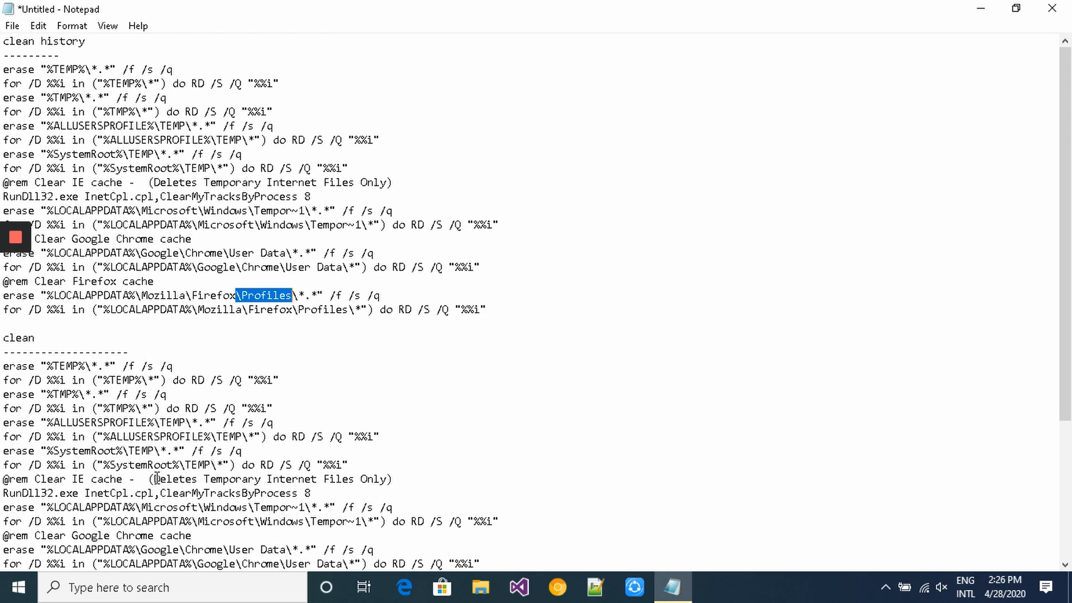
{"action": "left_click_drag", "start_coordinate": [157, 479], "coordinate": [388, 479]}
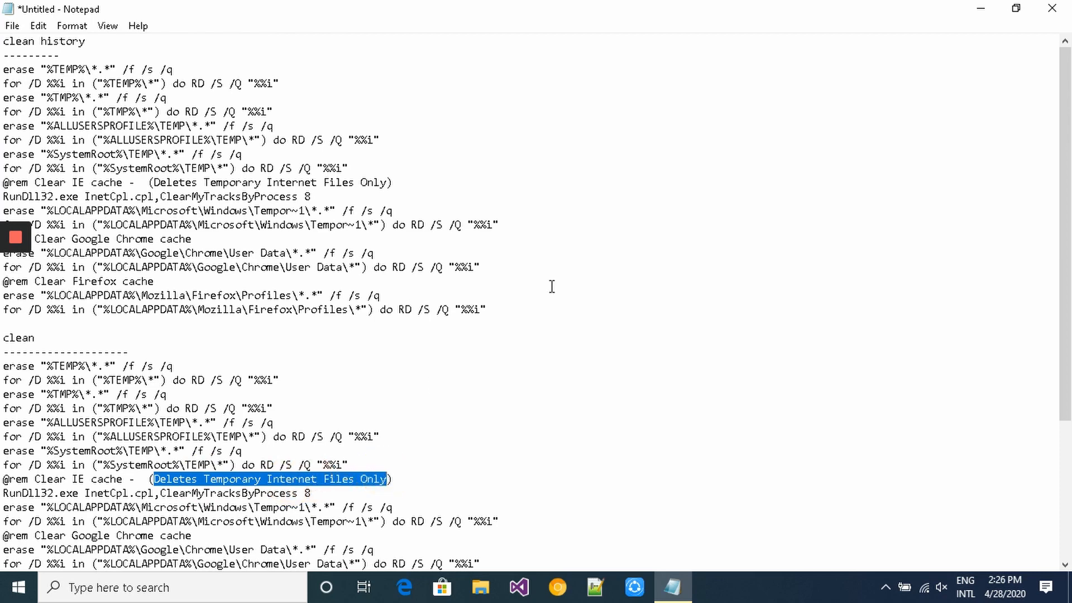
{"action": "left_click_drag", "start_coordinate": [1067, 252], "coordinate": [1067, 326]}
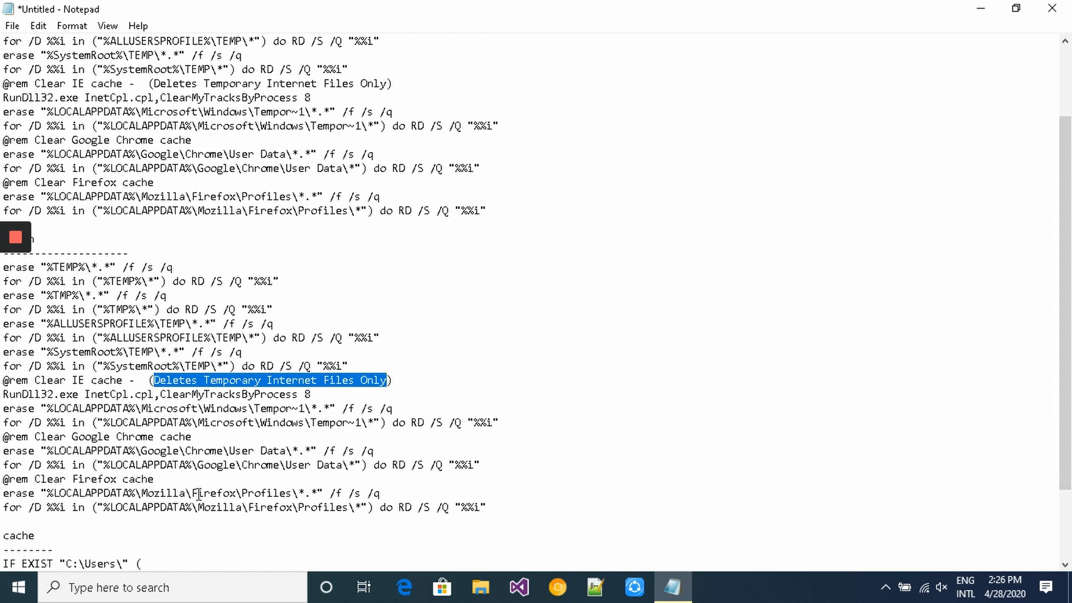
{"action": "left_click_drag", "start_coordinate": [186, 494], "coordinate": [236, 493]}
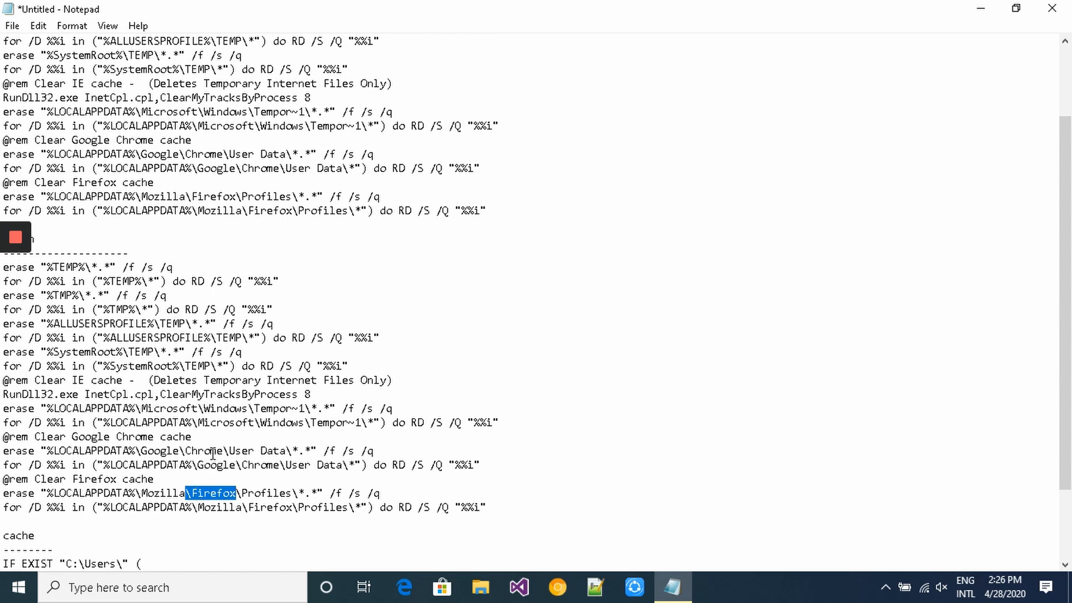
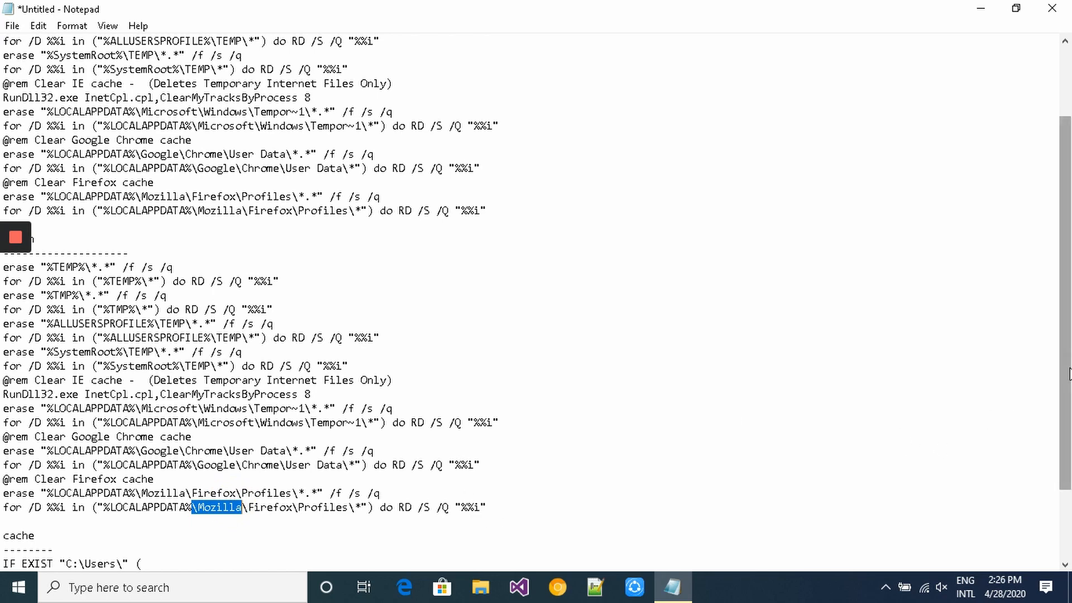
- Mark each folder of the Users\AppData\Local\Microsoft\Windows\Tempor~1 del path, then select 'Windows User ID' in the first rd line
{"action": "left_click_drag", "start_coordinate": [1068, 374], "coordinate": [1067, 452]}
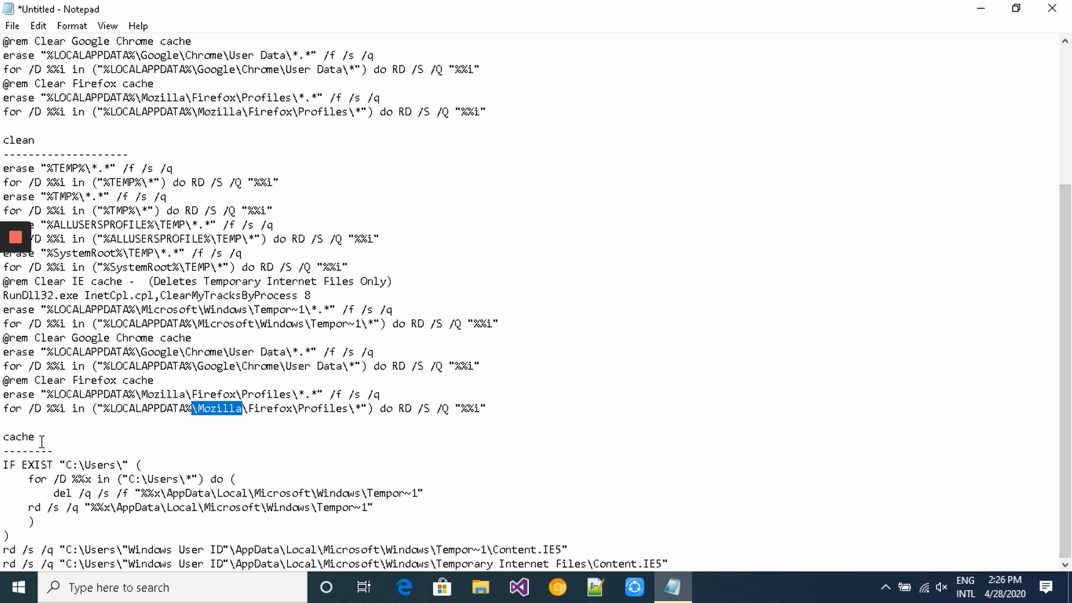
{"action": "double_click", "coordinate": [162, 480]}
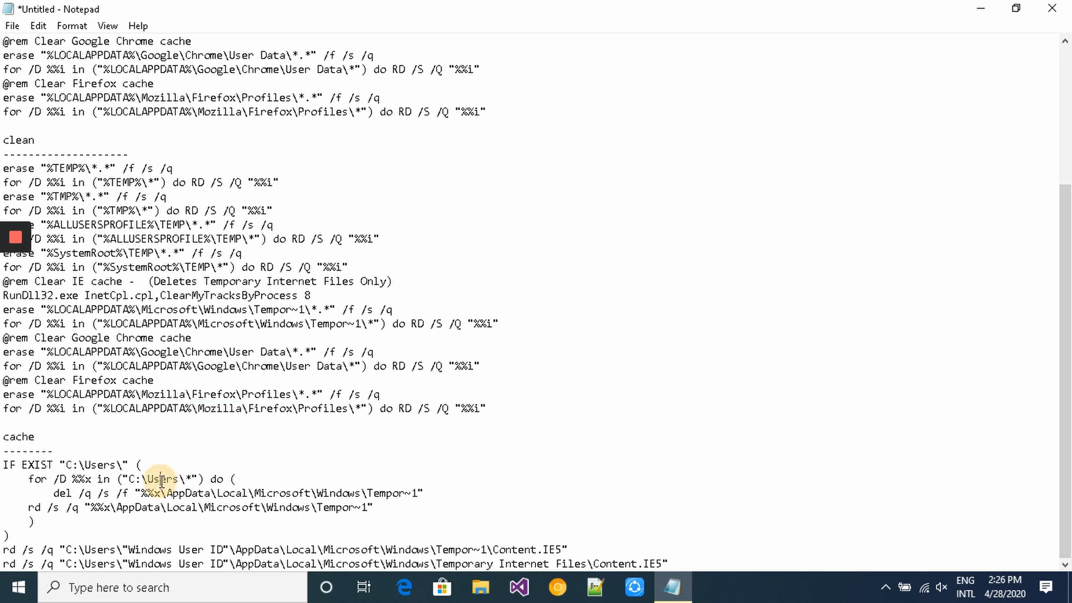
{"action": "double_click", "coordinate": [204, 495]}
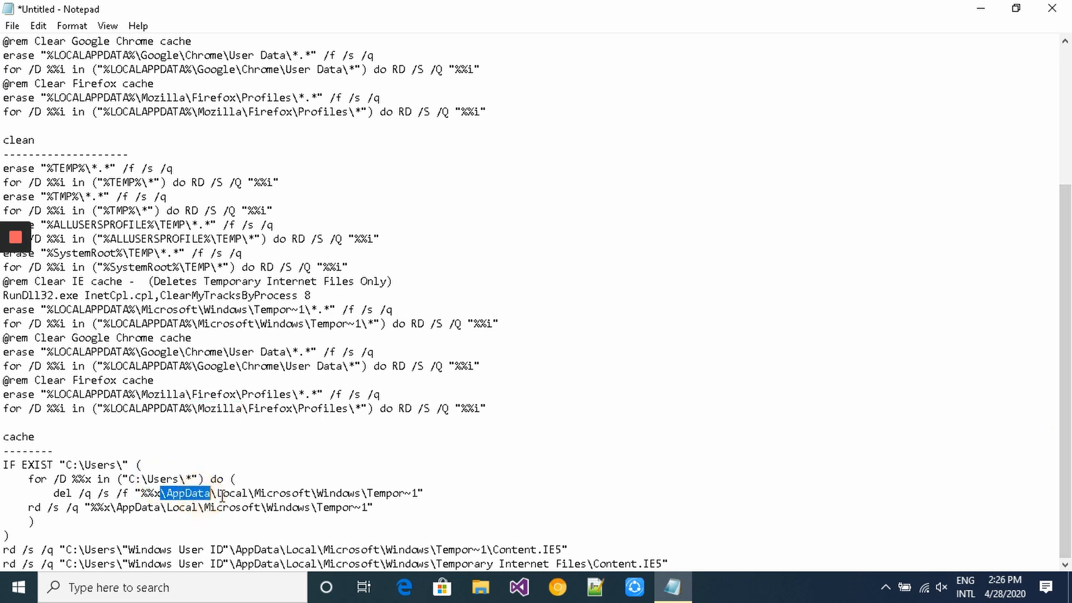
{"action": "double_click", "coordinate": [225, 495]}
{"action": "double_click", "coordinate": [273, 493]}
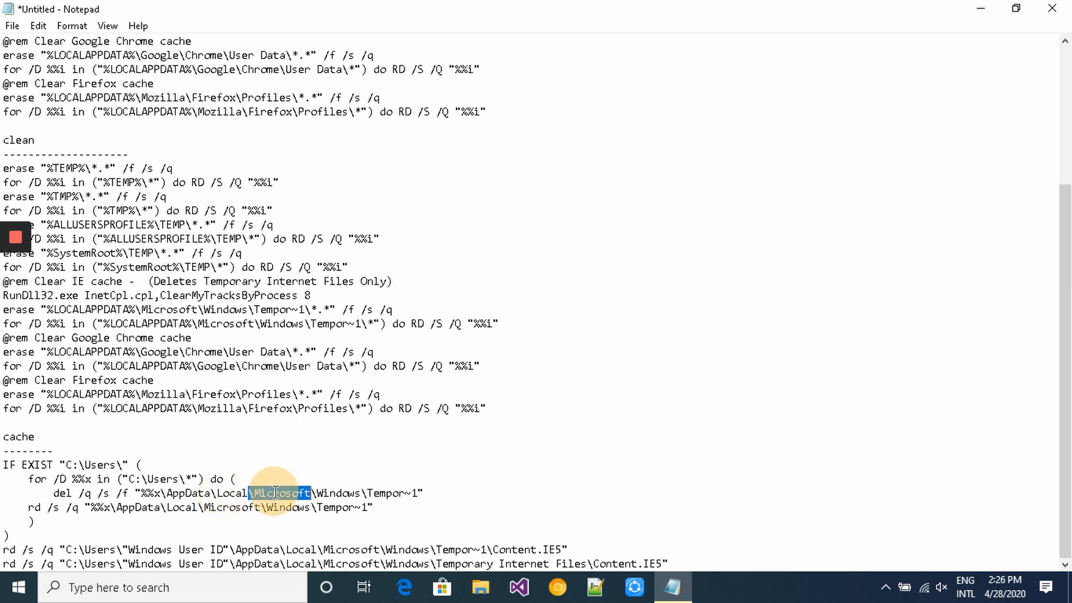
{"action": "double_click", "coordinate": [349, 495]}
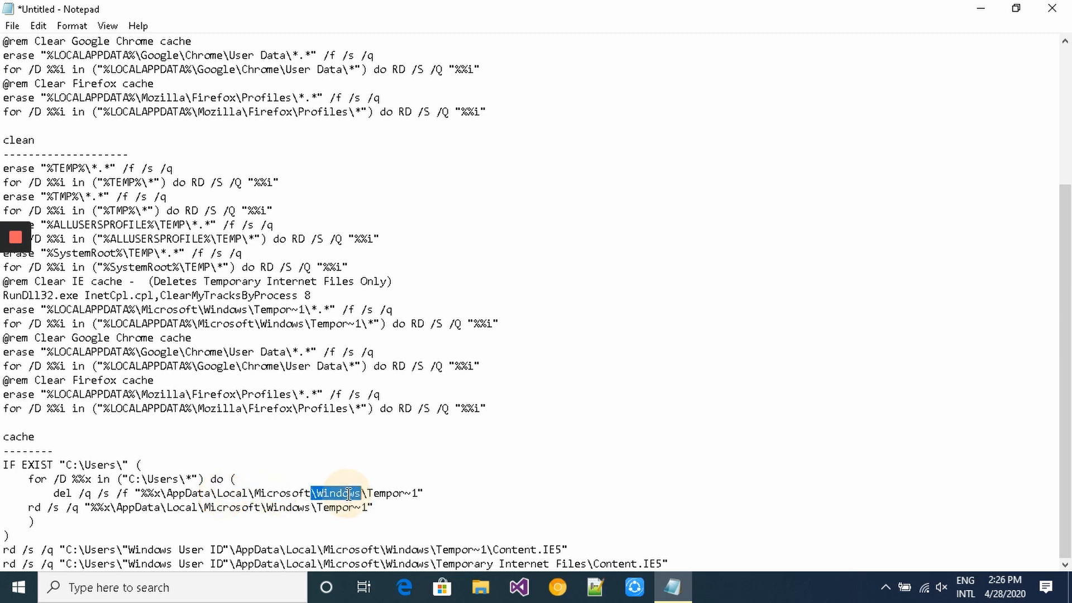
{"action": "double_click", "coordinate": [380, 494]}
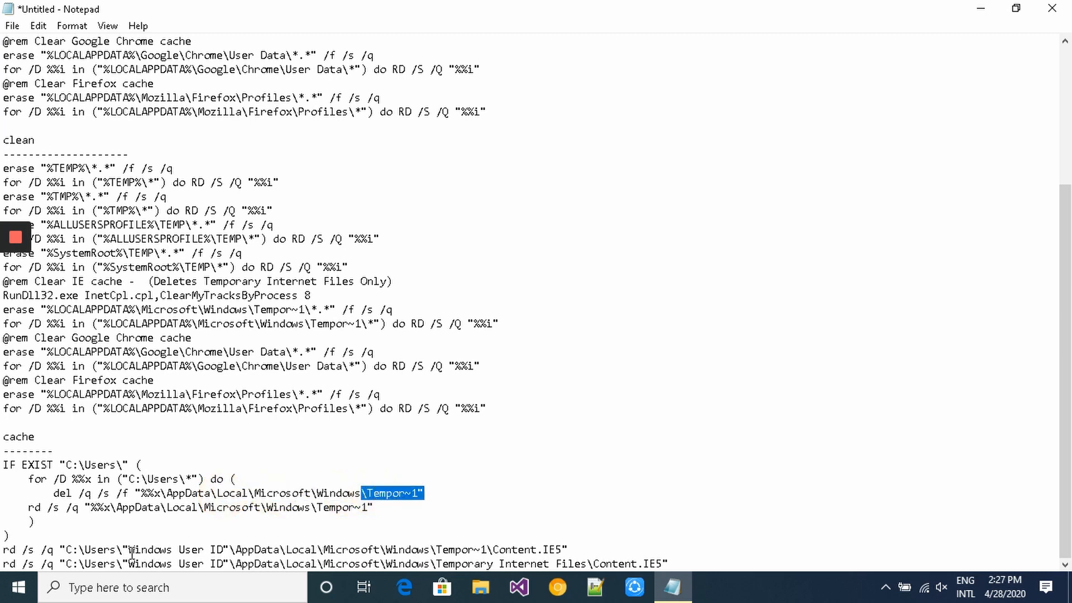
{"action": "left_click_drag", "start_coordinate": [123, 550], "coordinate": [227, 544]}
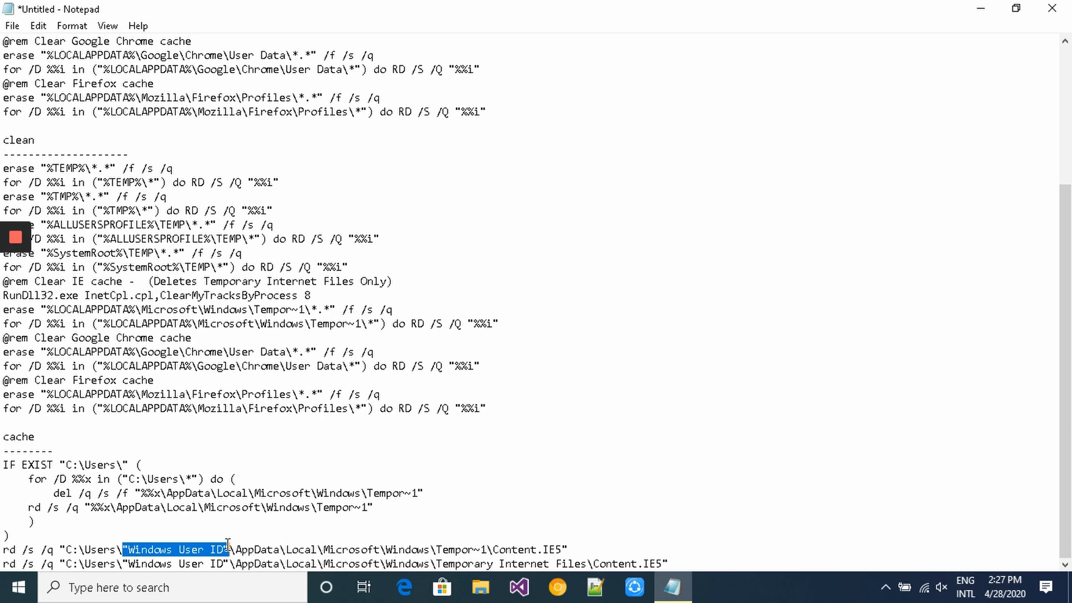
- Search 'commad' from the taskbar and launch Command Prompt
{"action": "left_click", "coordinate": [37, 26]}
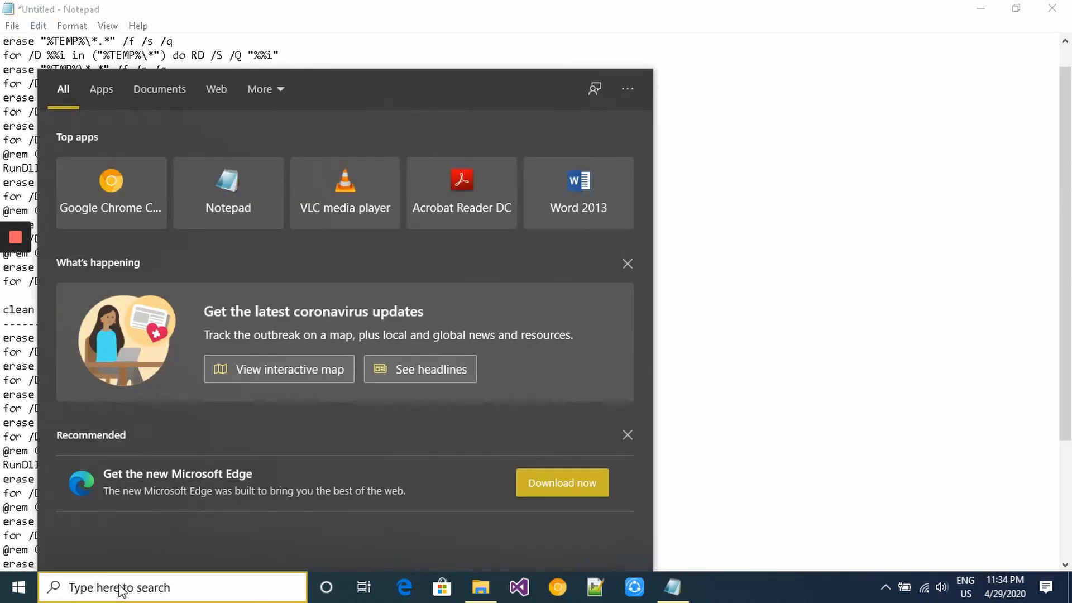
{"action": "type", "text": "commad"}
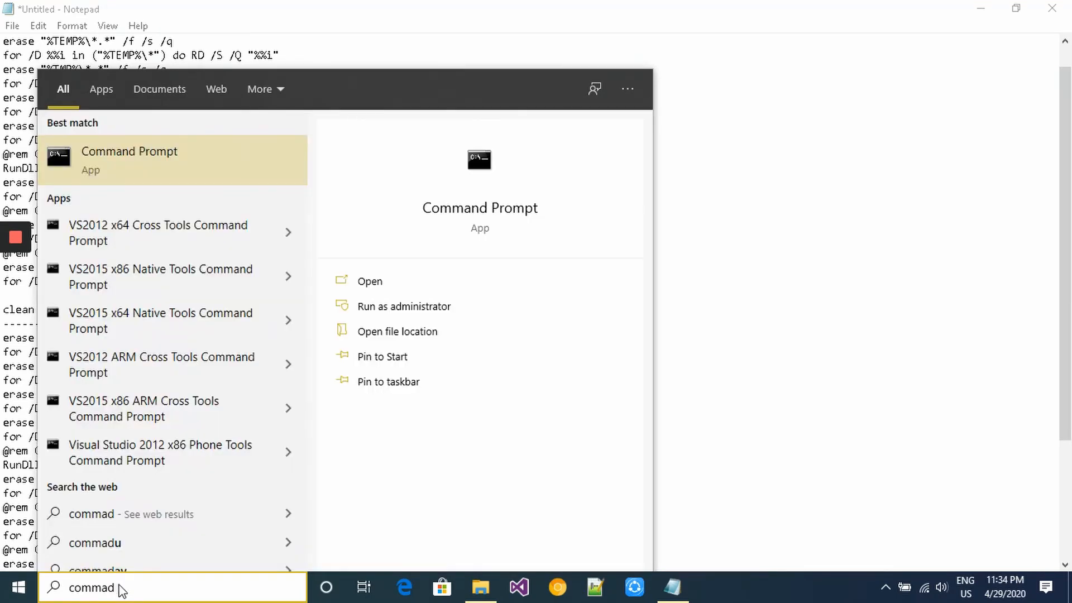
{"action": "left_click", "coordinate": [159, 155]}
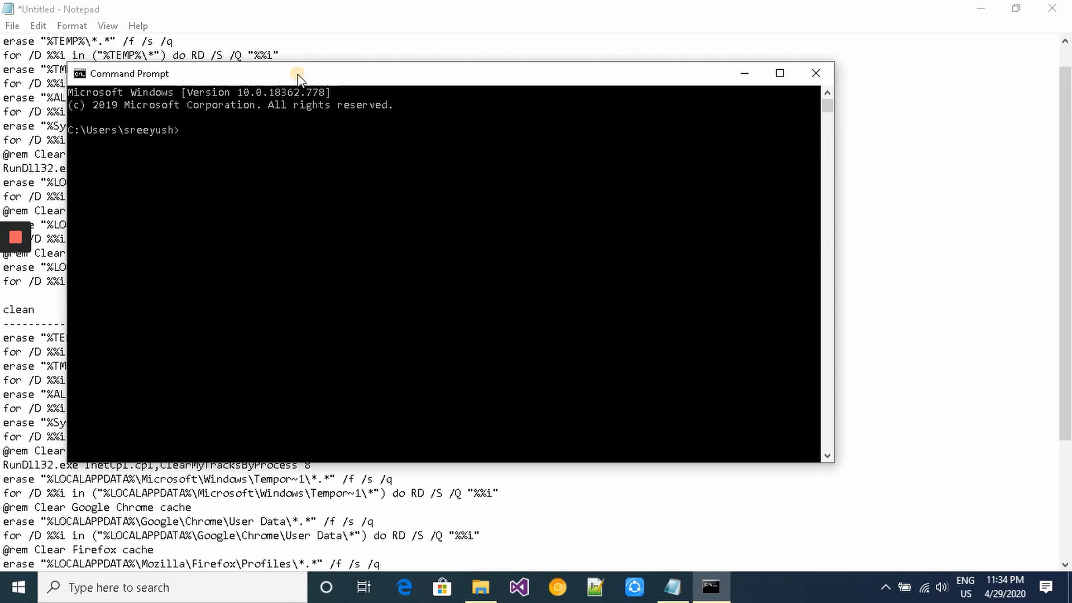
- Move Command Prompt aside and run 'who am i', which errors as not recognized, then begin typing 'whoa'
{"action": "left_click_drag", "start_coordinate": [294, 72], "coordinate": [520, 96]}
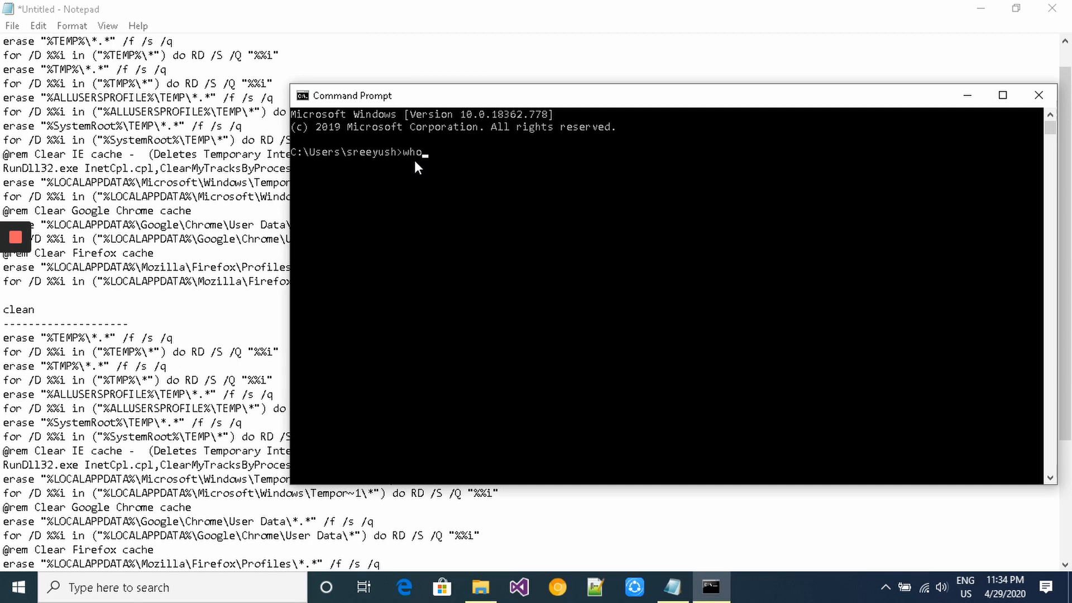
{"action": "type", "text": "who am i"}
{"action": "key", "text": "Return"}
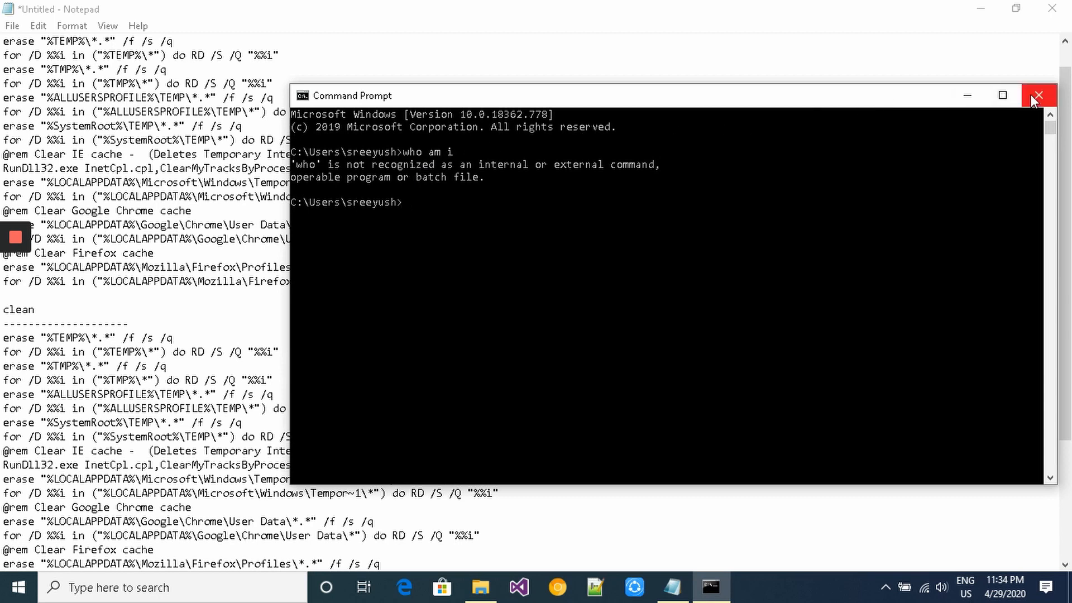
{"action": "type", "text": "wh"}
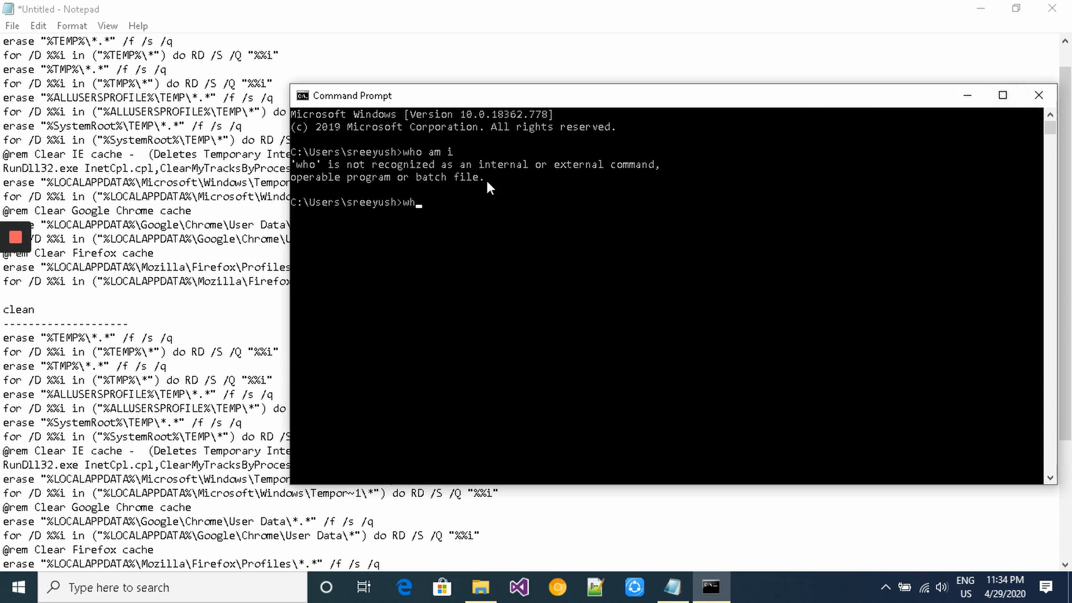
{"action": "type", "text": "oa"}
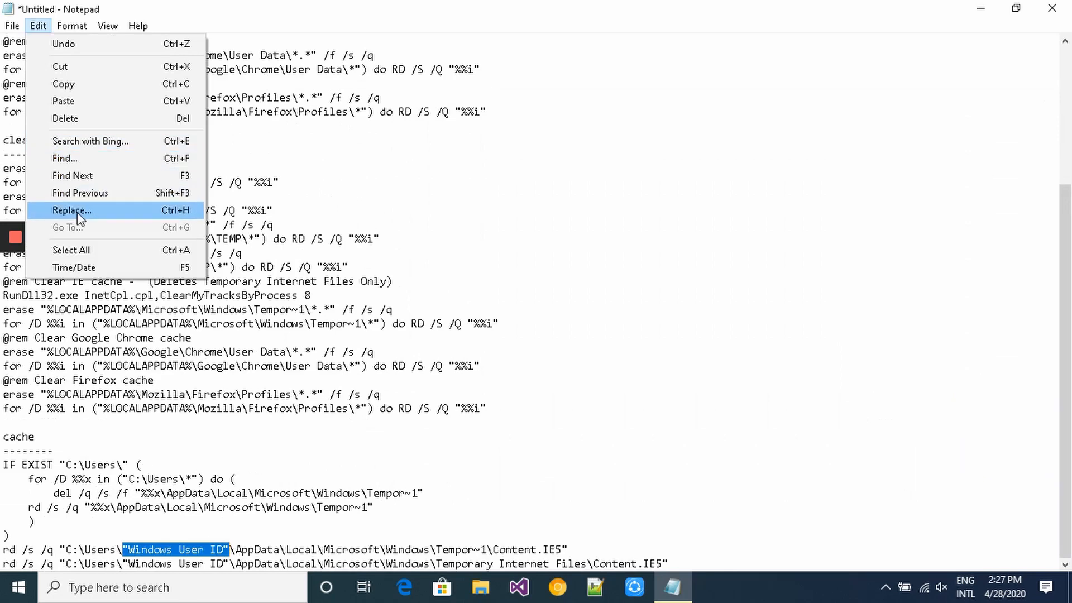
- In the Replace dialog, enter the Windows username as replacement and Replace All 'Windows User ID' occurrences
{"action": "left_click", "coordinate": [85, 216]}
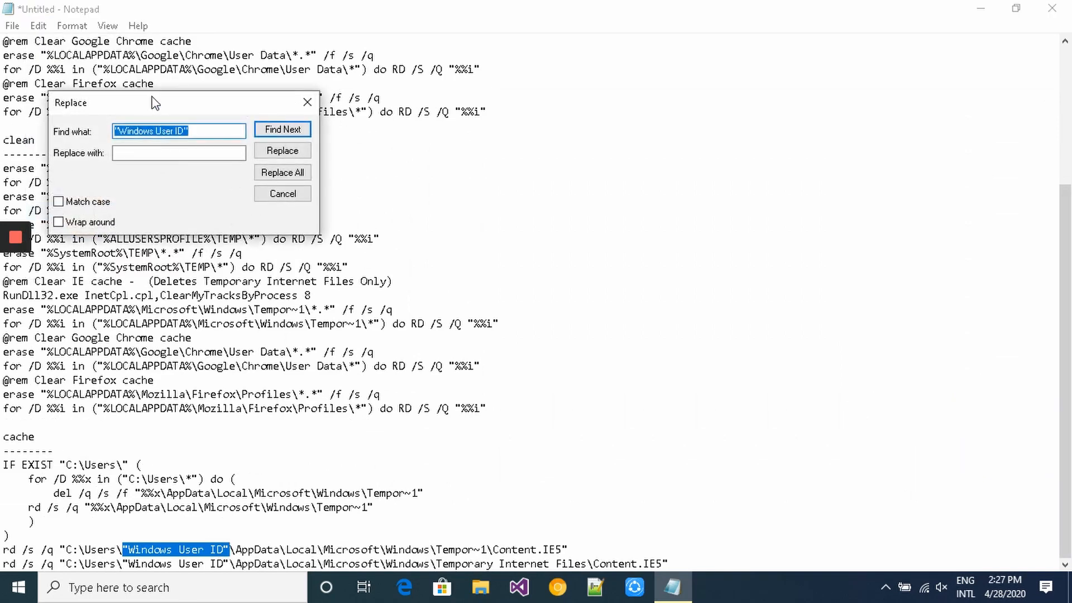
{"action": "left_click", "coordinate": [184, 150]}
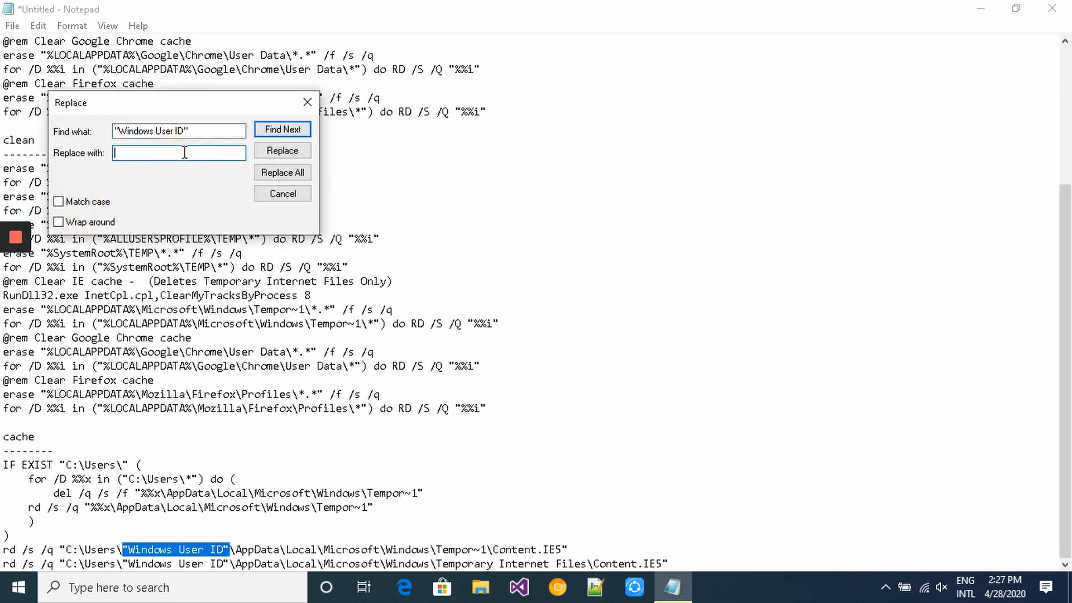
{"action": "type", "text": "YourUs"}
{"action": "key", "text": "BackSpace"}
{"action": "key", "text": "BackSpace"}
{"action": "key", "text": "BackSpace"}
{"action": "key", "text": "BackSpace"}
{"action": "key", "text": "BackSpace"}
{"action": "key", "text": "BackSpace"}
{"action": "key", "text": "BackSpace"}
{"action": "key", "text": "BackSpace"}
{"action": "left_click", "coordinate": [301, 173]}
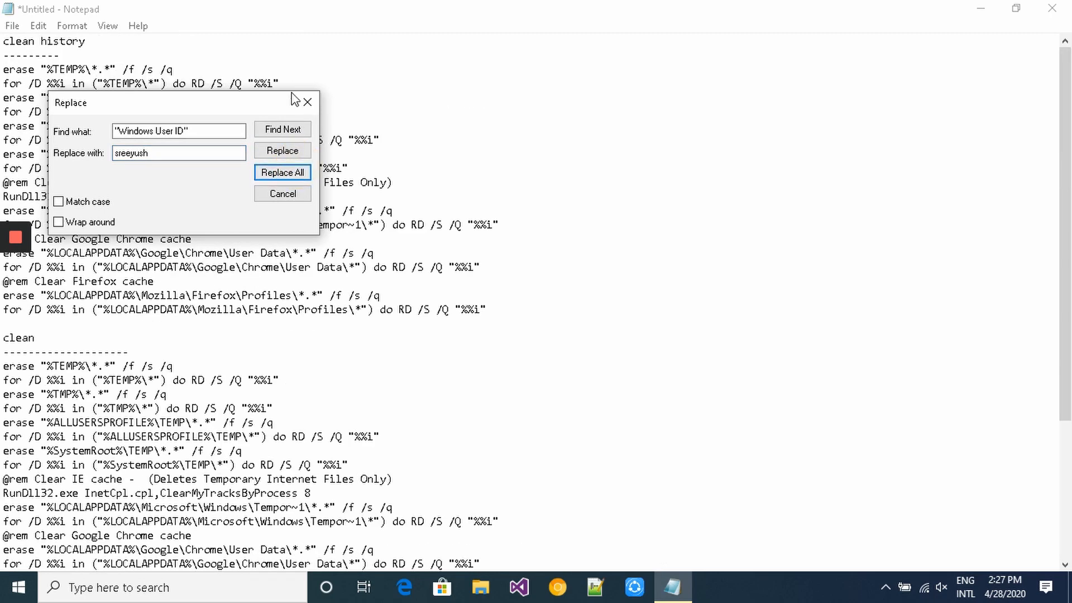
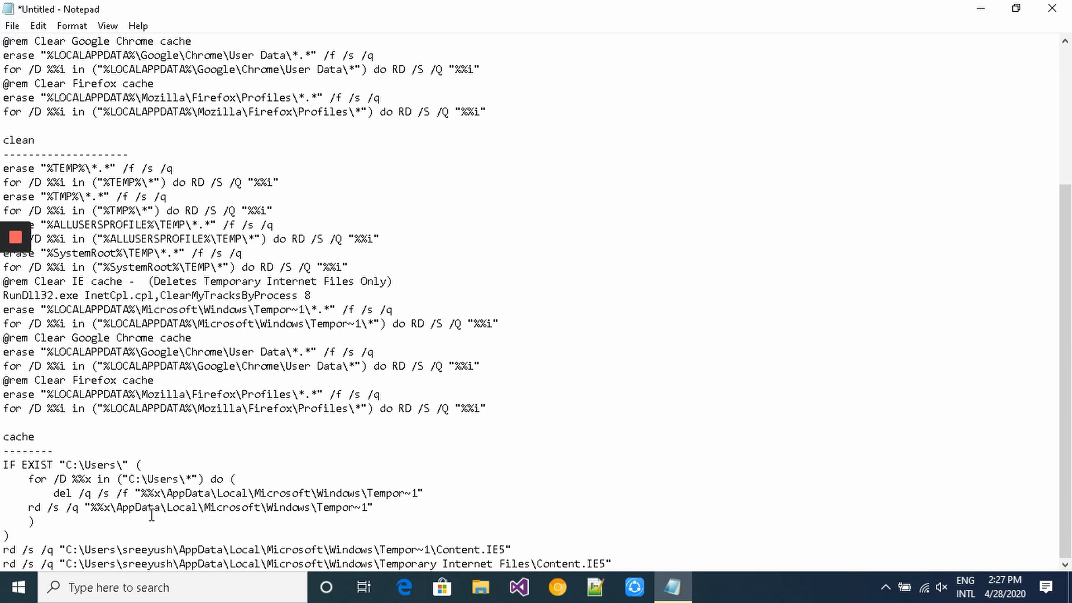
- Select the user name in the Content.IE5 rd path line, then bring up the File menu
{"action": "left_click", "coordinate": [154, 549]}
{"action": "double_click", "coordinate": [154, 548]}
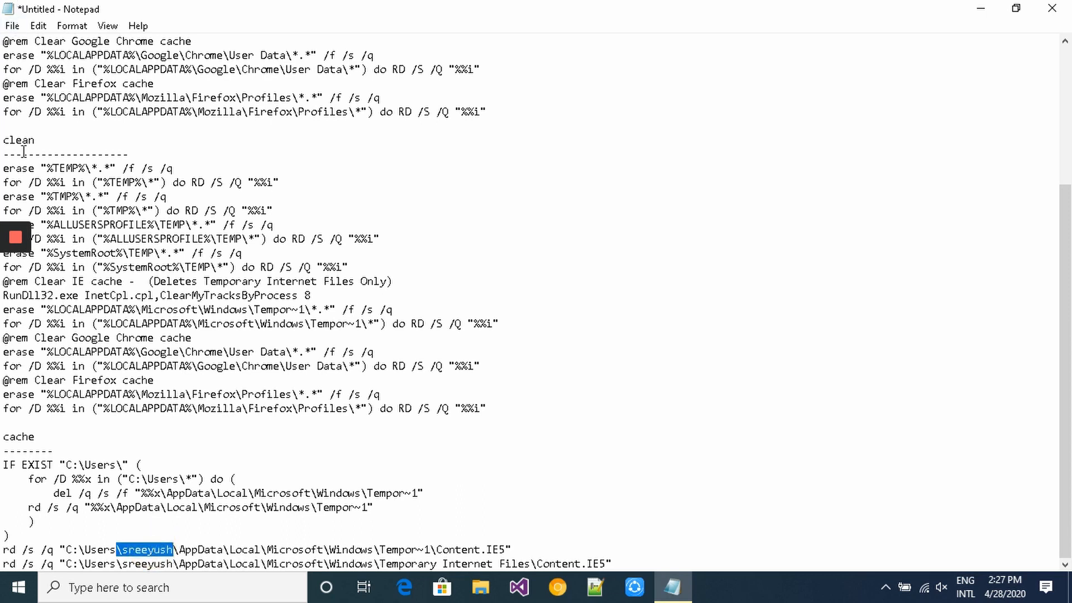
{"action": "left_click", "coordinate": [11, 26]}
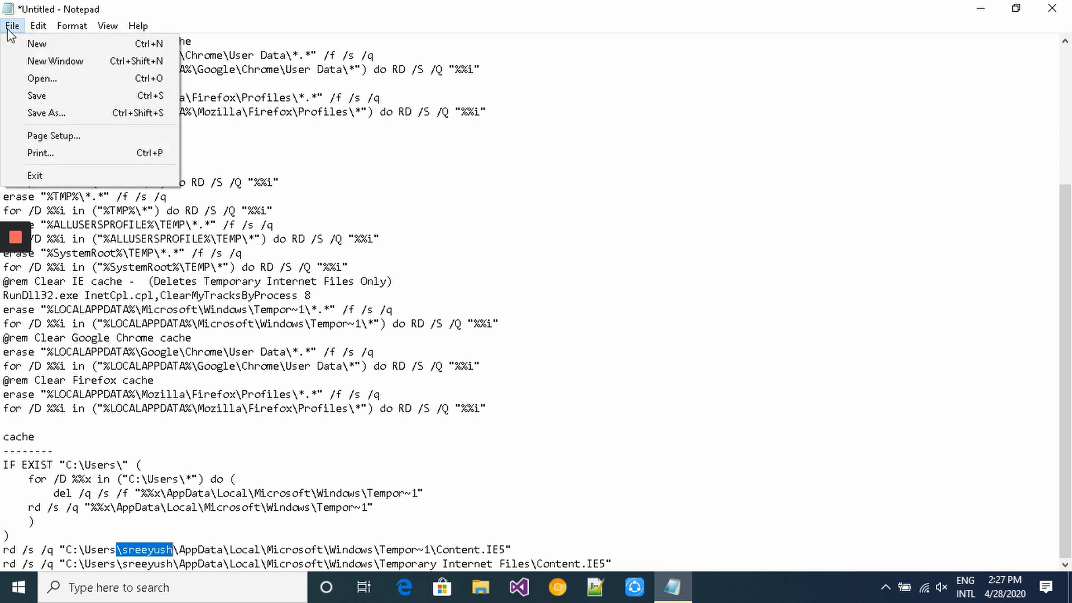
- Save the script to the Desktop as CleanTemprorayFiles.bat with file type All Files
{"action": "left_click", "coordinate": [36, 112]}
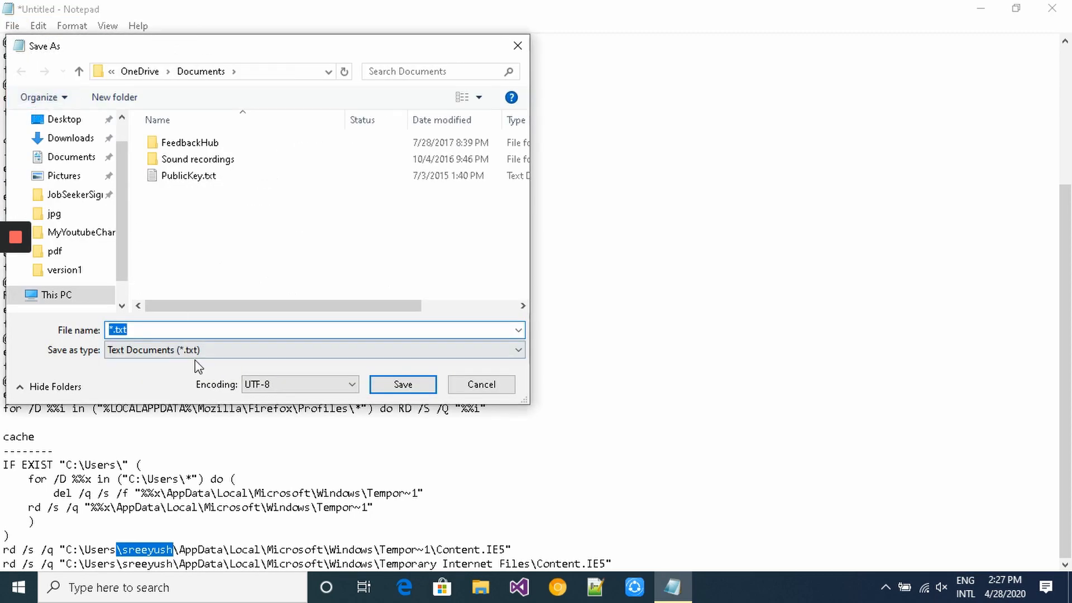
{"action": "left_click", "coordinate": [200, 350]}
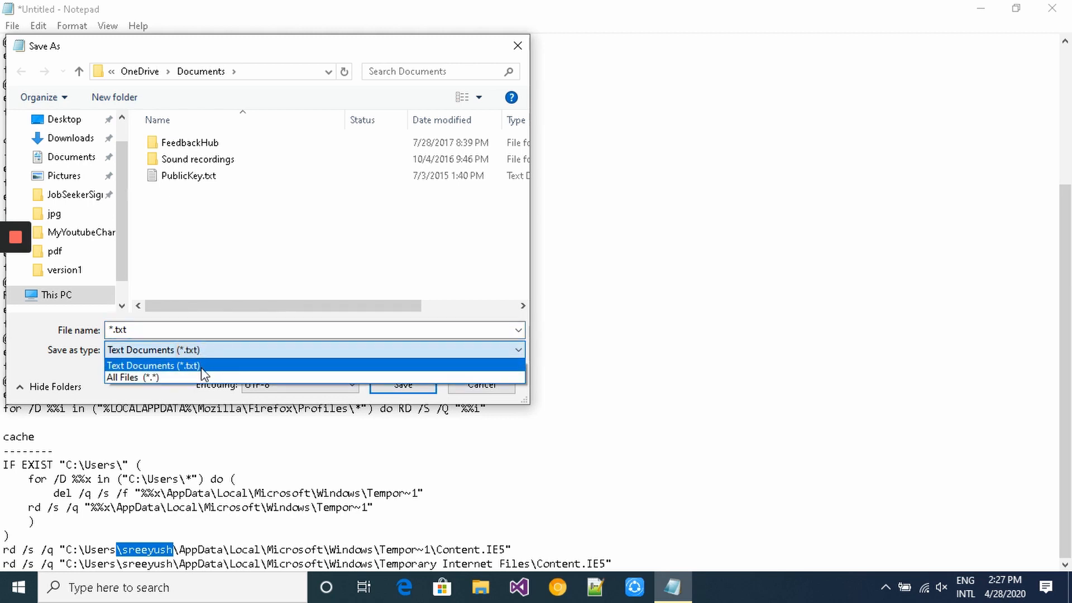
{"action": "left_click", "coordinate": [203, 375]}
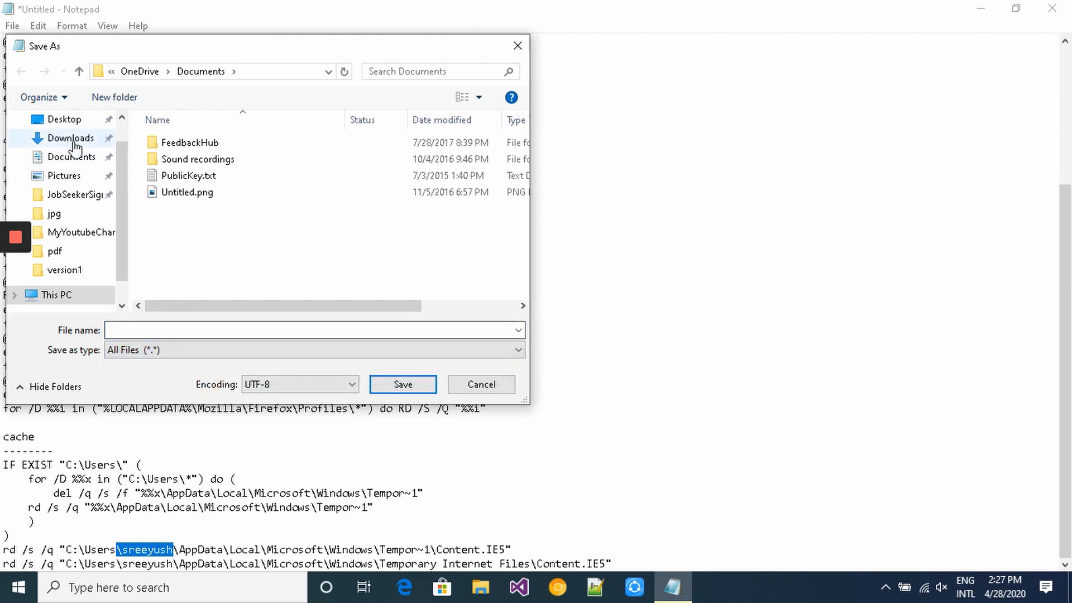
{"action": "left_click", "coordinate": [75, 122]}
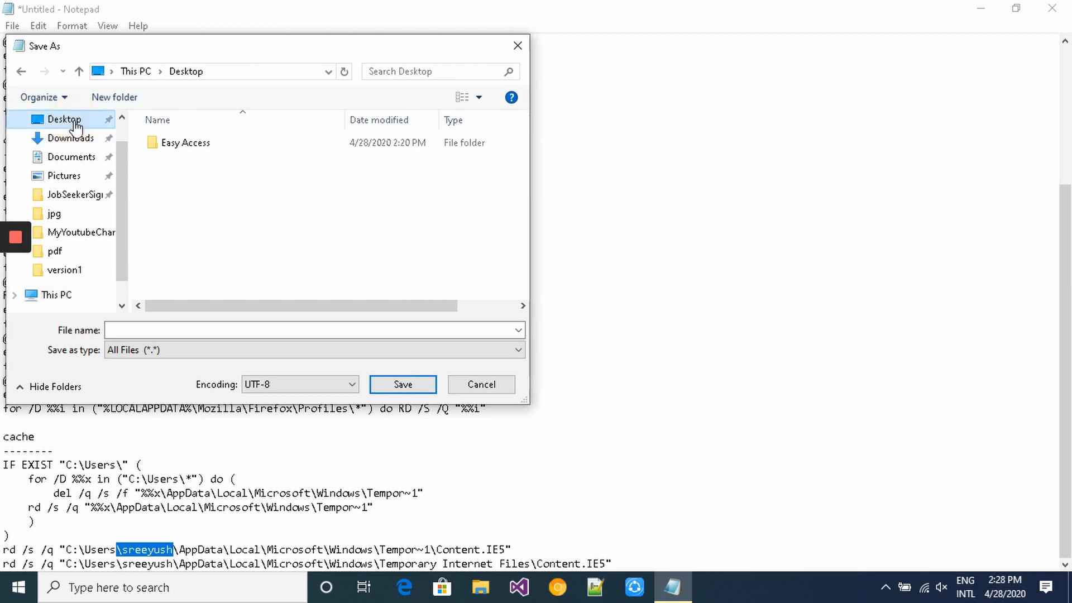
{"action": "left_click", "coordinate": [181, 333]}
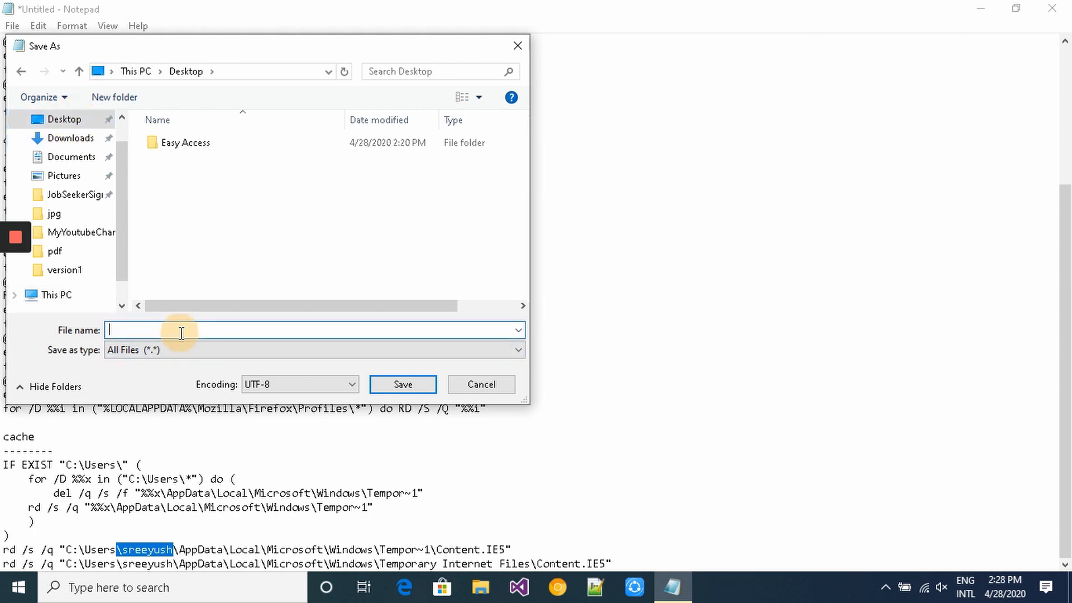
{"action": "type", "text": "CleanTemprorayFiles.bat"}
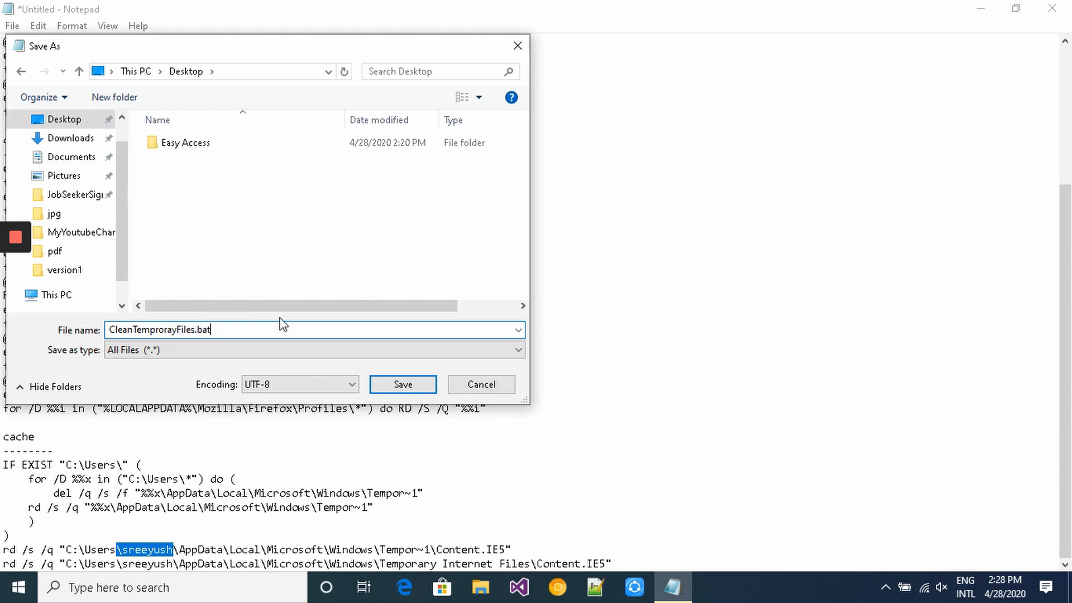
{"action": "left_click", "coordinate": [425, 387]}
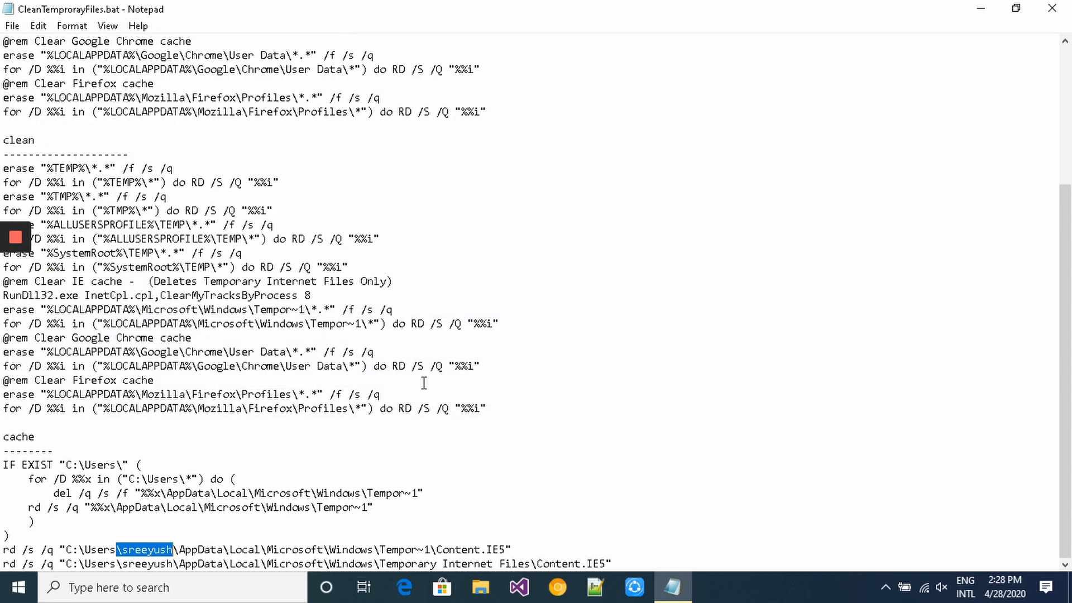
- Move the CleanTemprorayFiles.bat icon onto the desktop, review its script in maximized Notepad, then close Notepad
{"action": "left_click", "coordinate": [1058, 7]}
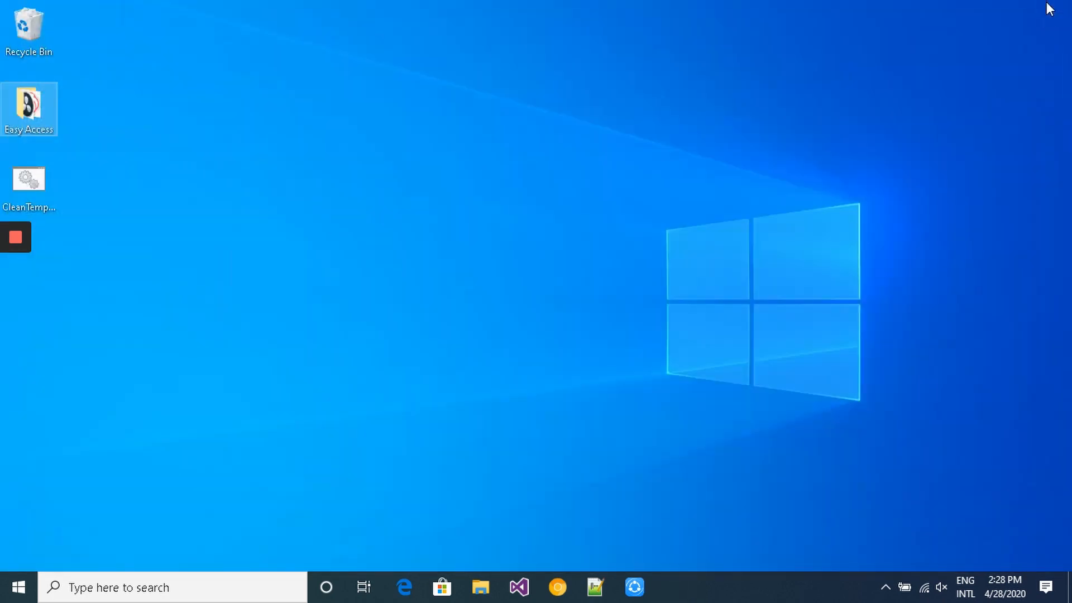
{"action": "left_click_drag", "start_coordinate": [29, 180], "coordinate": [320, 147]}
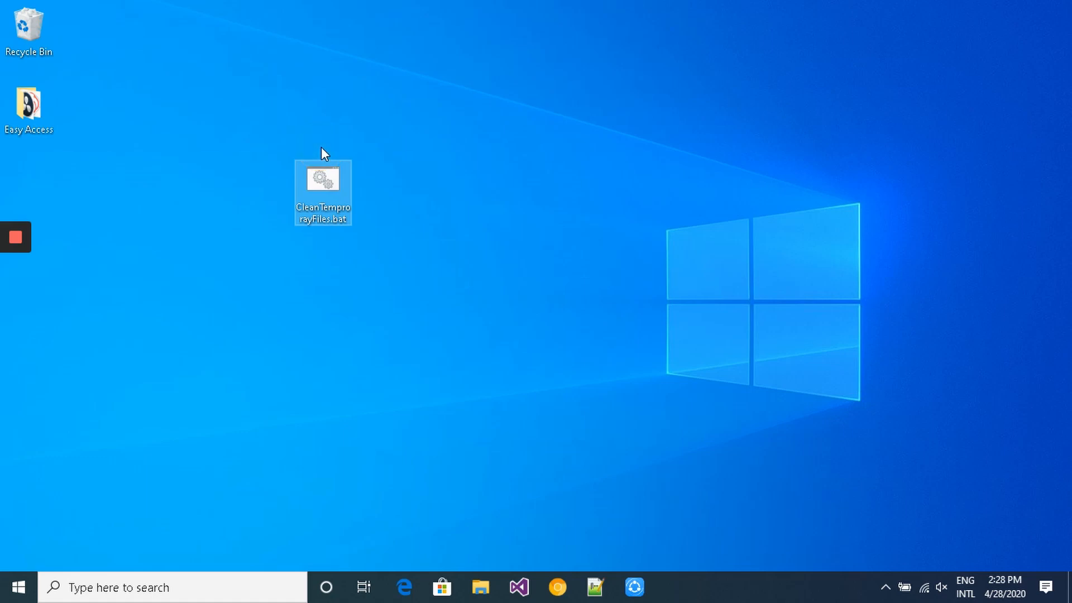
{"action": "double_click", "coordinate": [324, 213]}
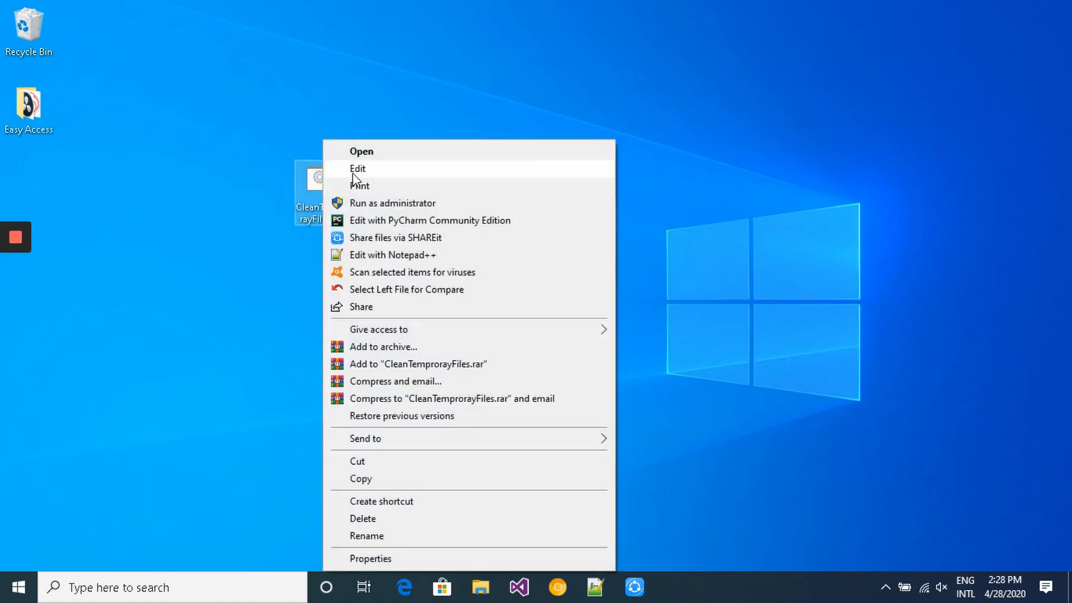
{"action": "left_click", "coordinate": [355, 169]}
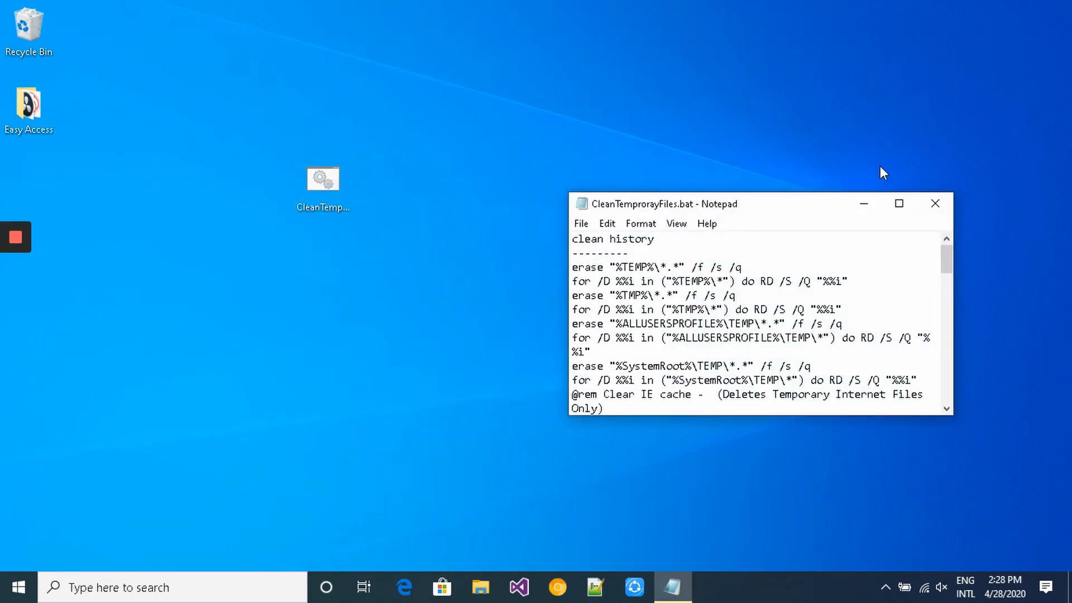
{"action": "left_click", "coordinate": [896, 204]}
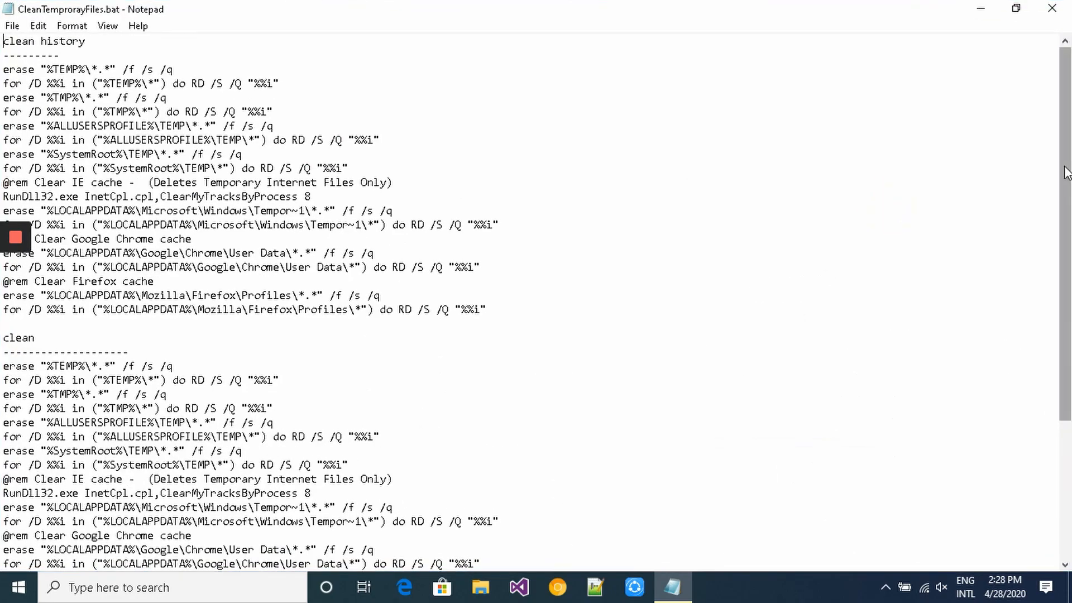
{"action": "left_click_drag", "start_coordinate": [1066, 172], "coordinate": [1029, 79]}
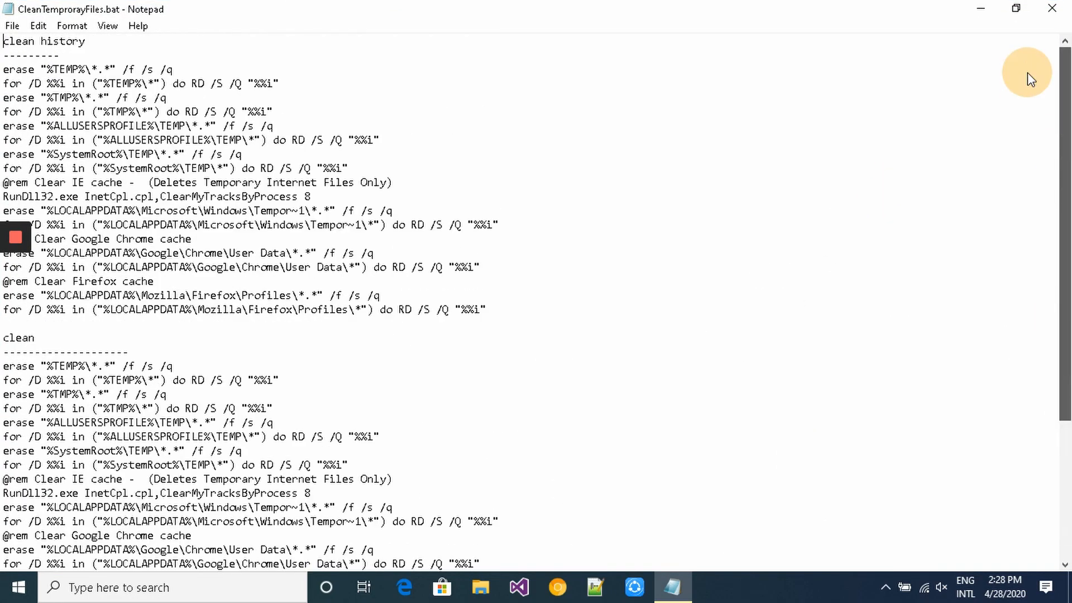
{"action": "left_click", "coordinate": [1049, 10]}
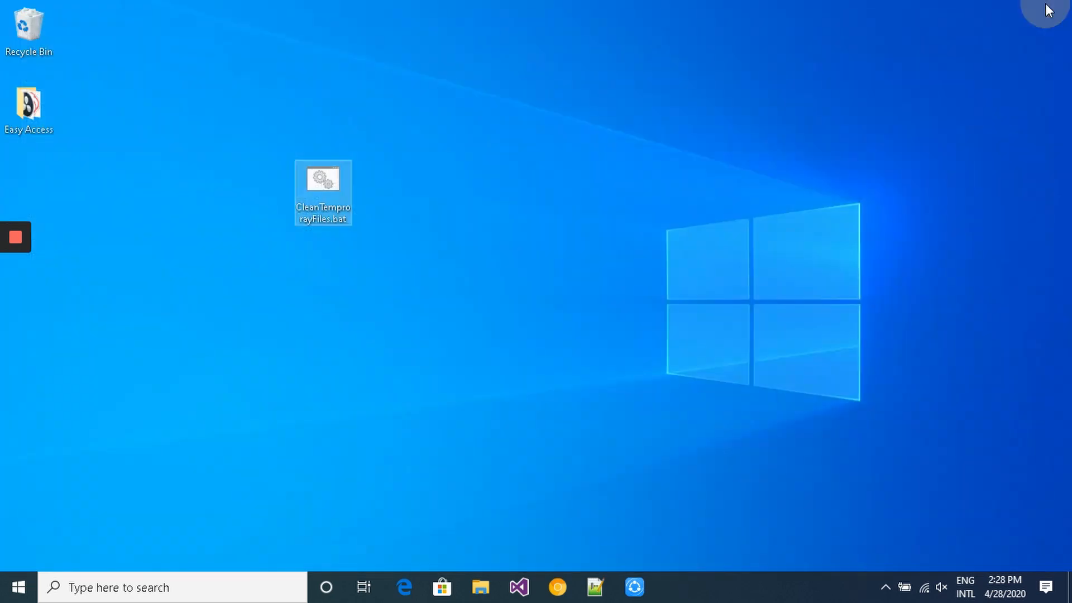
{"action": "right_click", "coordinate": [324, 193]}
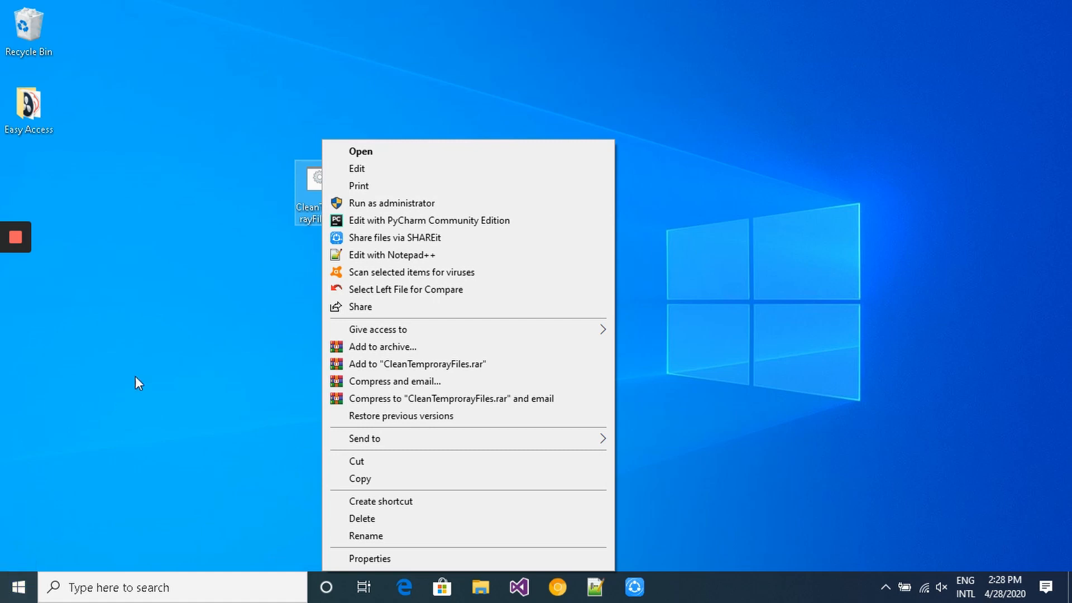
{"action": "left_click", "coordinate": [152, 371]}
{"action": "left_click", "coordinate": [151, 371]}
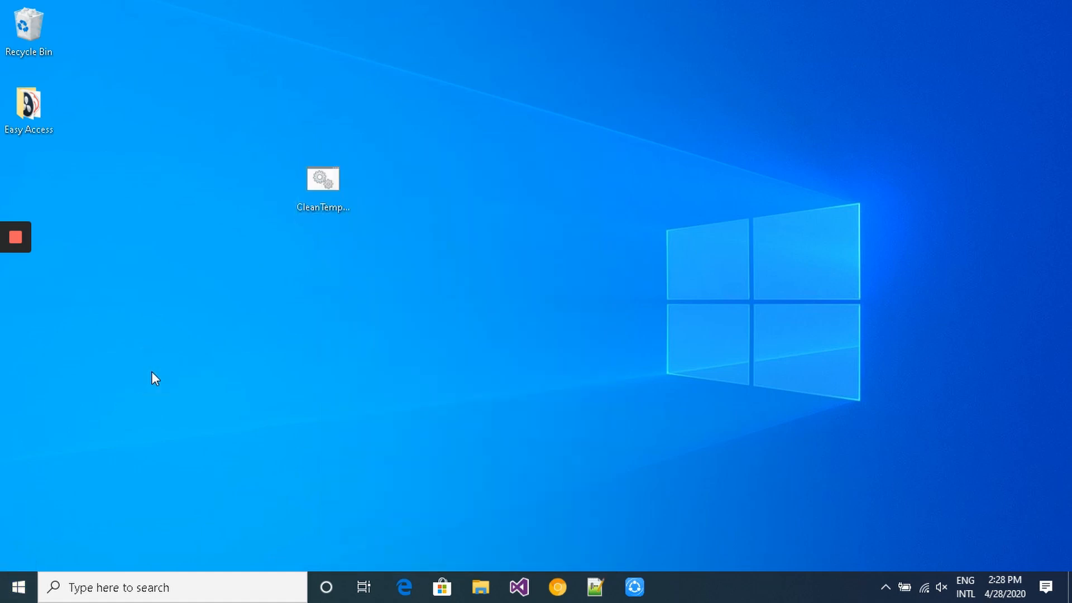
{"action": "key", "text": "super+e"}
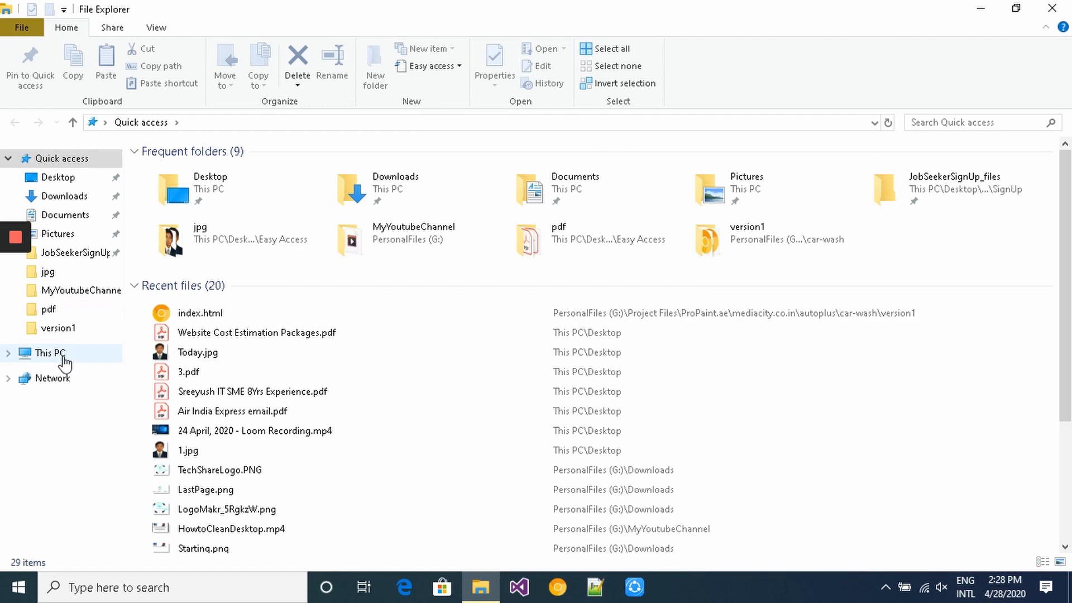
{"action": "left_click", "coordinate": [63, 356]}
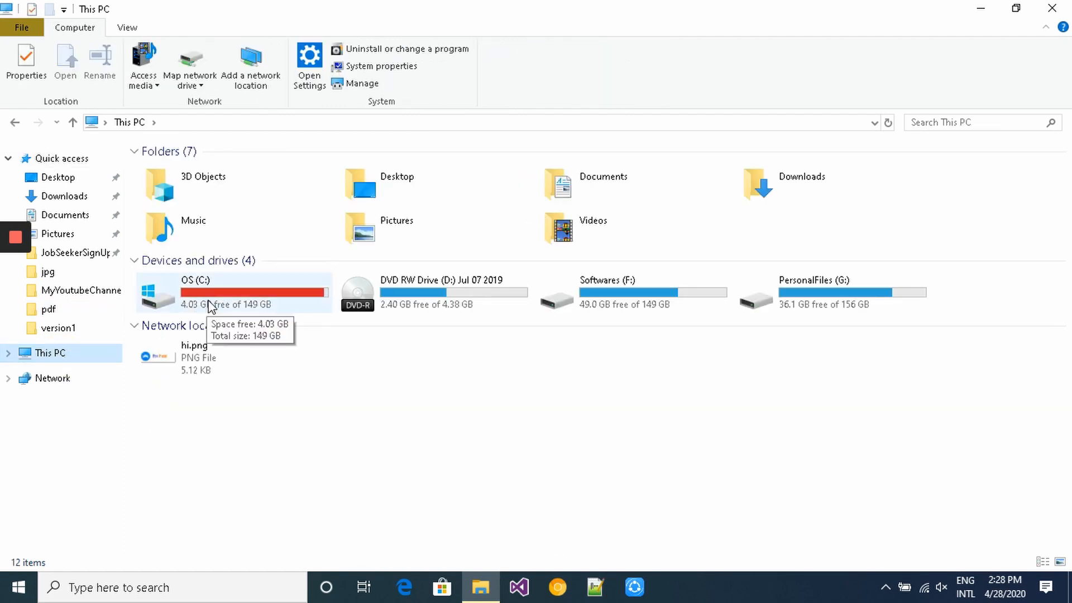
{"action": "left_click", "coordinate": [1050, 7]}
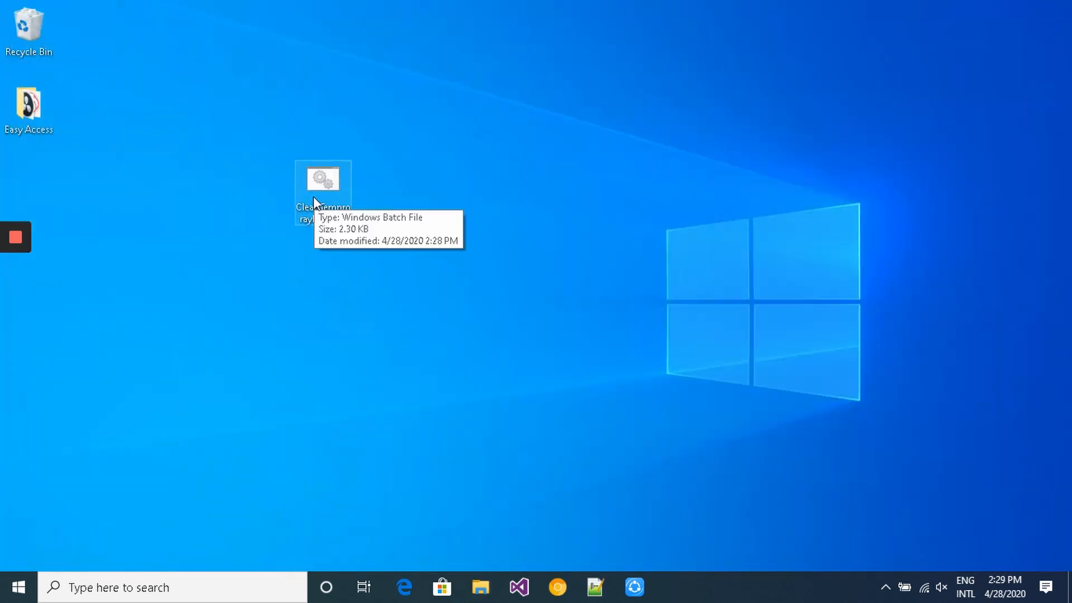
- Run CleanTemprorayFiles.bat as administrator
{"action": "right_click", "coordinate": [313, 196]}
{"action": "left_click", "coordinate": [369, 203]}
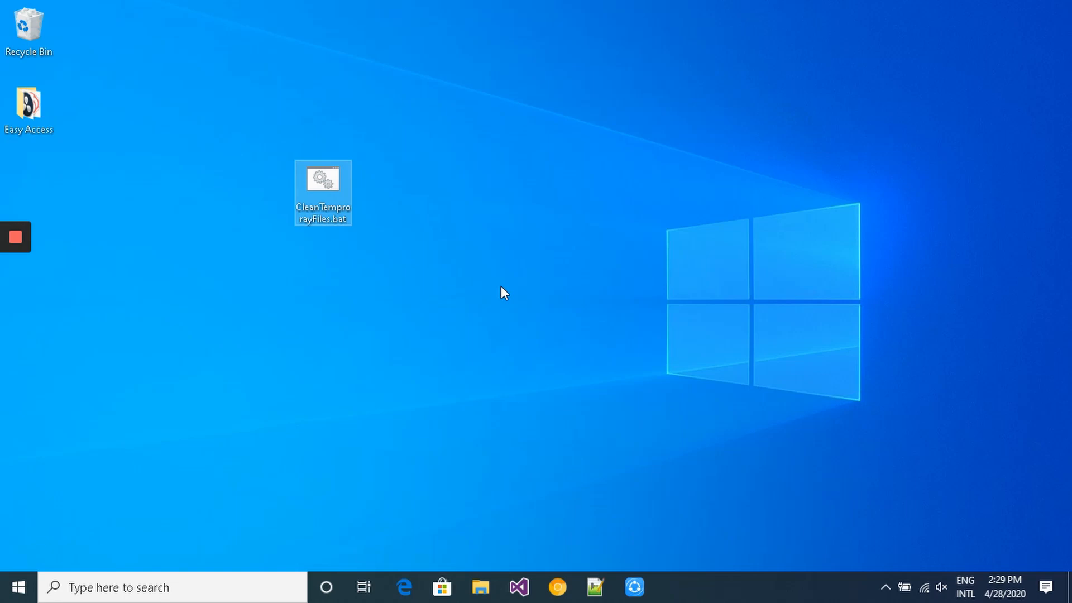
- Empty the Recycle Bin, permanently deleting its 36 items, then open File Explorer
{"action": "left_click", "coordinate": [21, 21]}
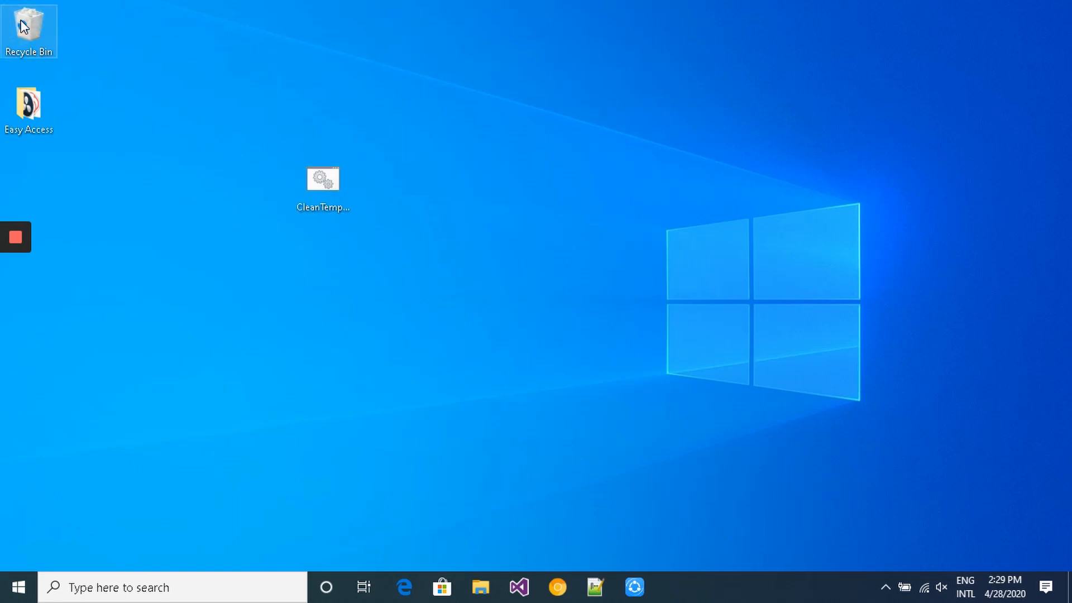
{"action": "right_click", "coordinate": [22, 25]}
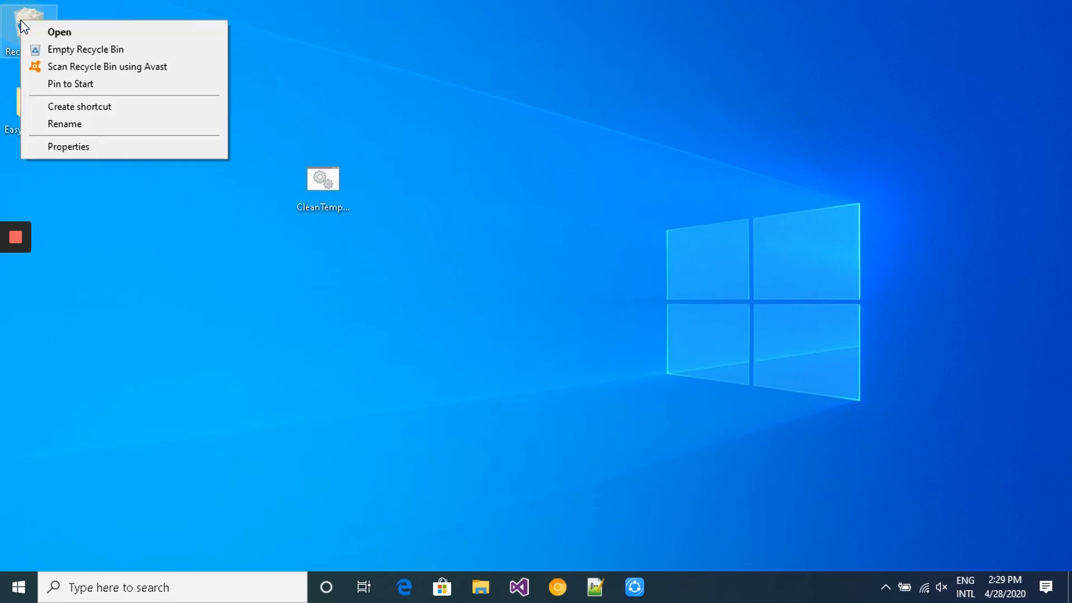
{"action": "left_click", "coordinate": [55, 50]}
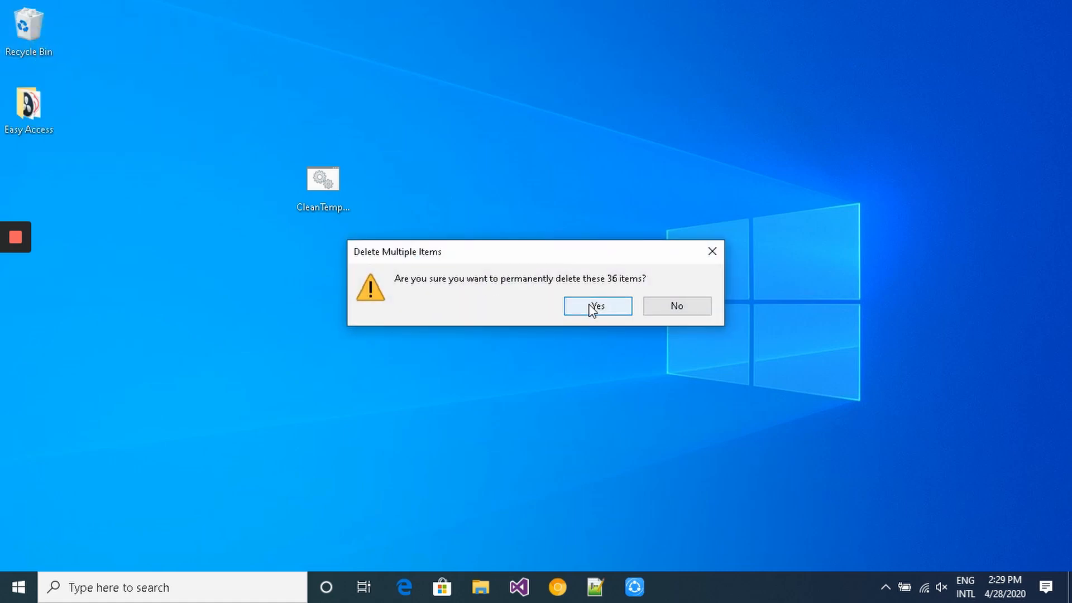
{"action": "left_click", "coordinate": [592, 310]}
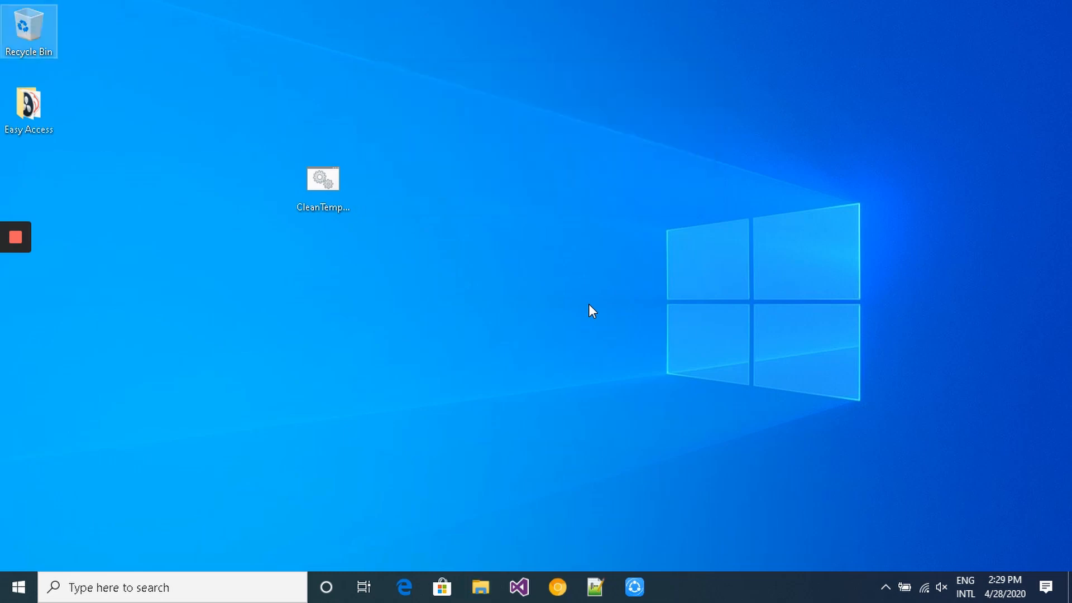
{"action": "key", "text": "super+e"}
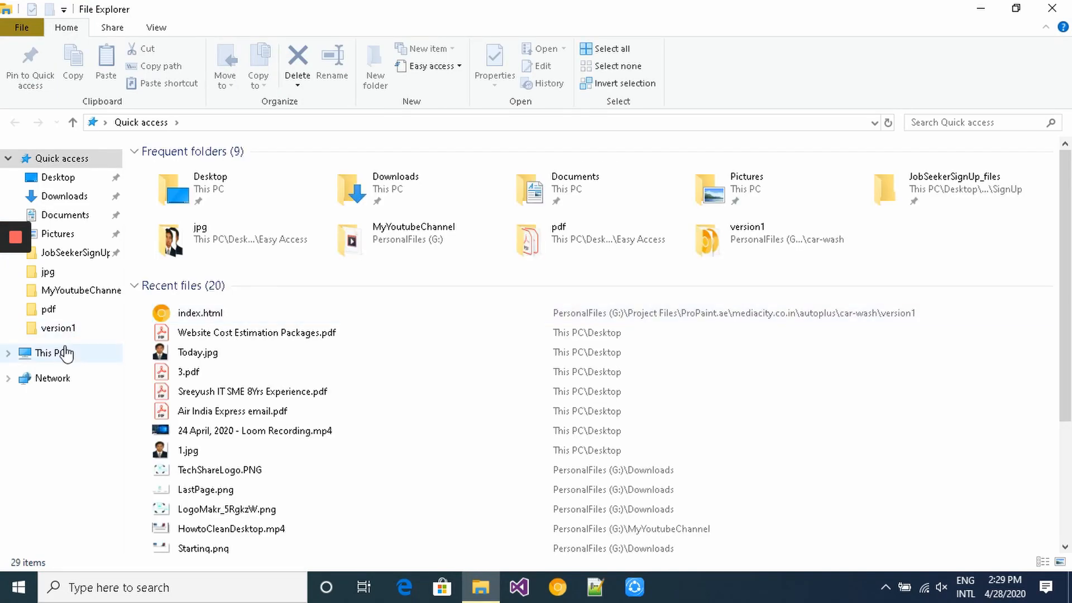
- View drive C: properties showing 5.68 GB free of 149 GB, then close This PC
{"action": "left_click", "coordinate": [66, 355]}
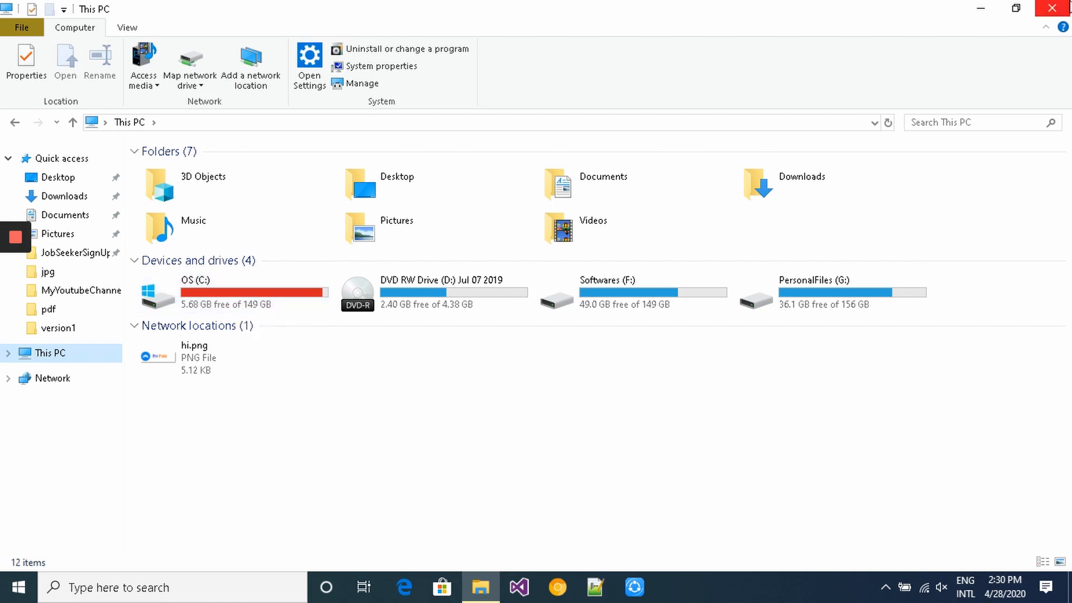
{"action": "right_click", "coordinate": [293, 288]}
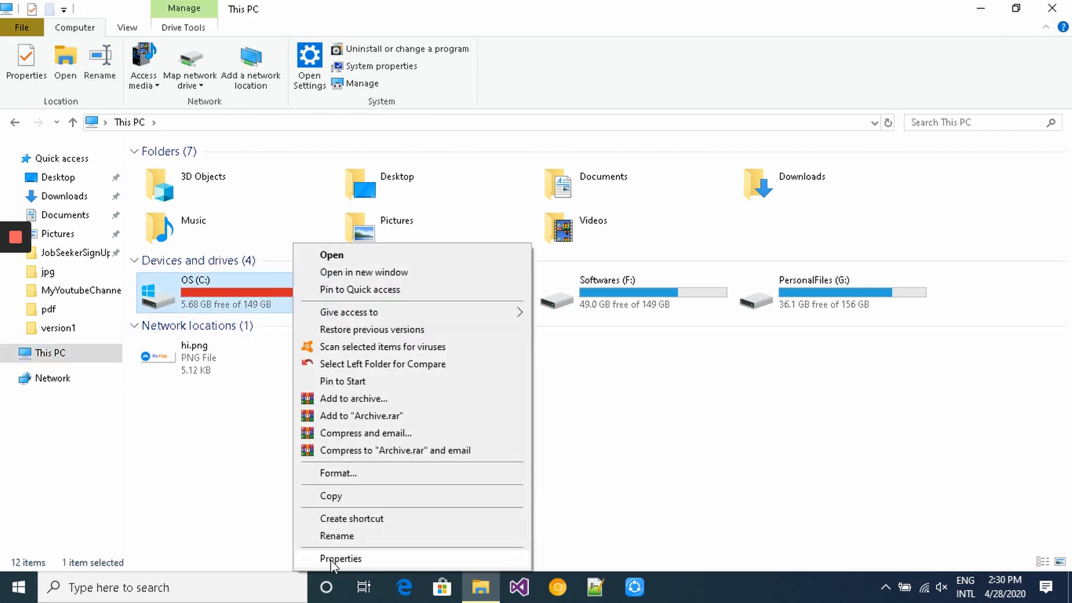
{"action": "left_click", "coordinate": [338, 559]}
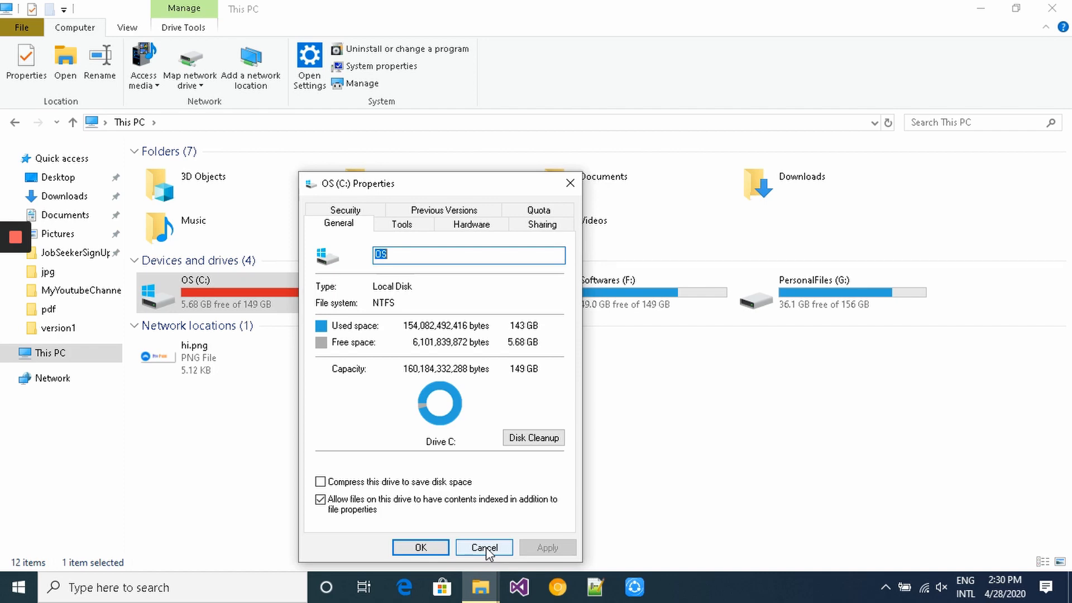
{"action": "left_click", "coordinate": [485, 547]}
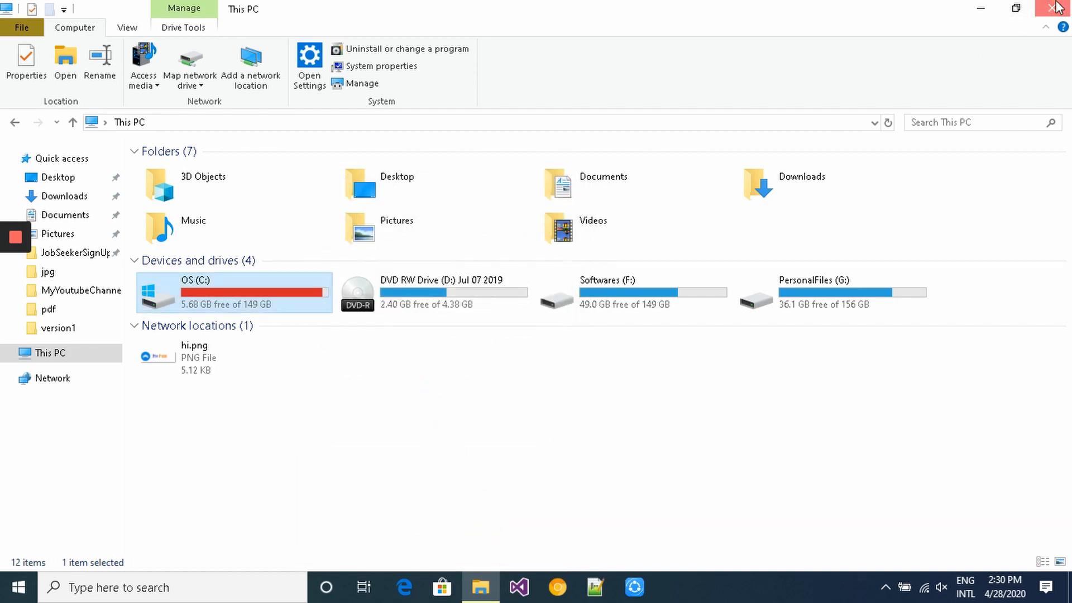
{"action": "left_click", "coordinate": [1057, 7]}
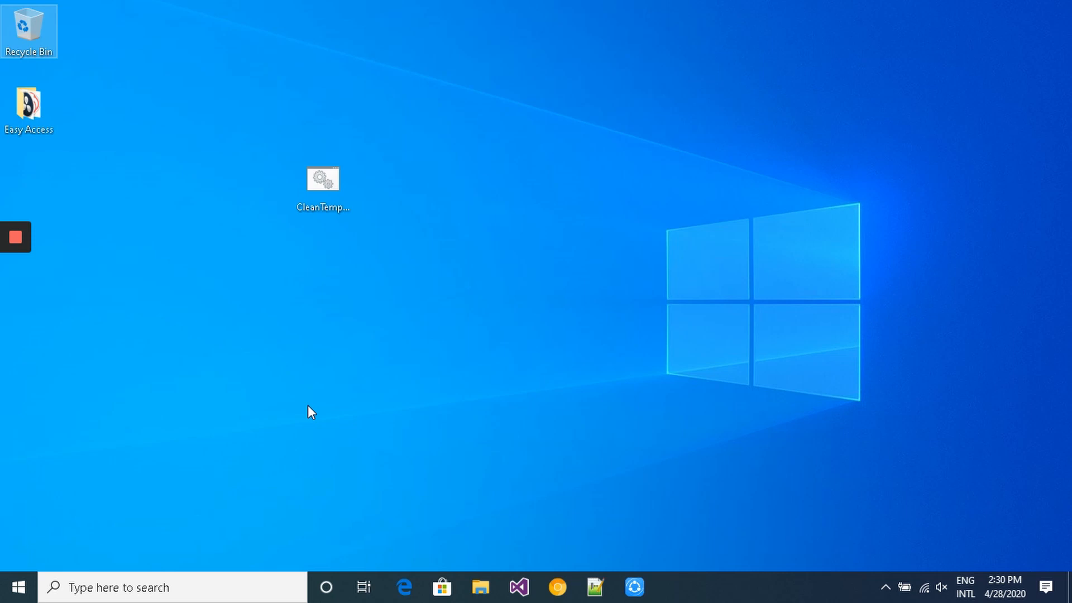
- Launch the Run app and open the AppData Roaming folder with %appData%
{"action": "key", "text": "super+r"}
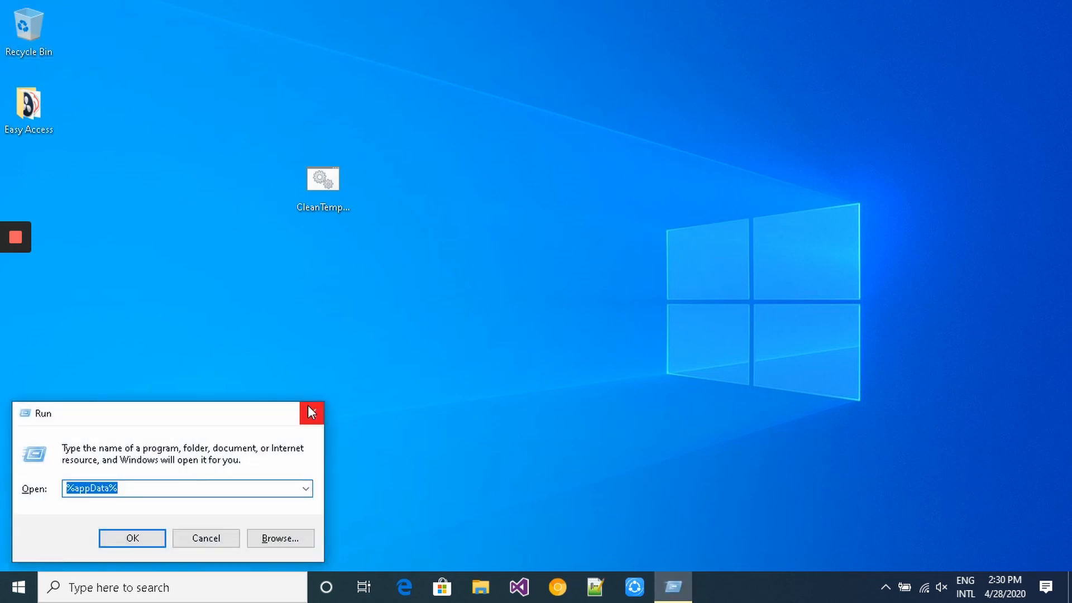
{"action": "left_click", "coordinate": [311, 413]}
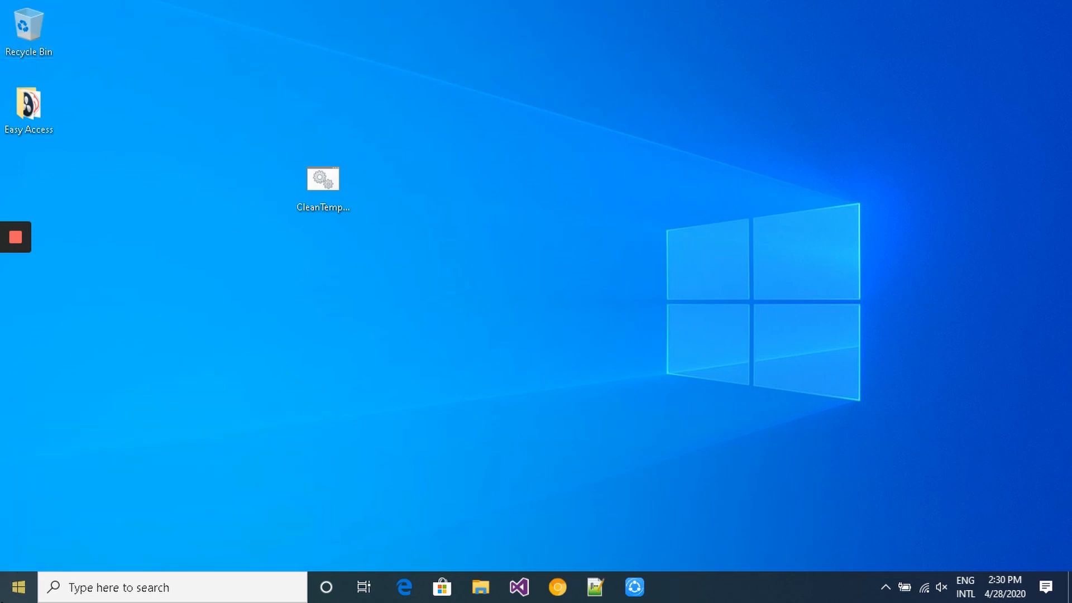
{"action": "key", "text": "super"}
{"action": "left_click", "coordinate": [75, 587]}
{"action": "type", "text": "ru"}
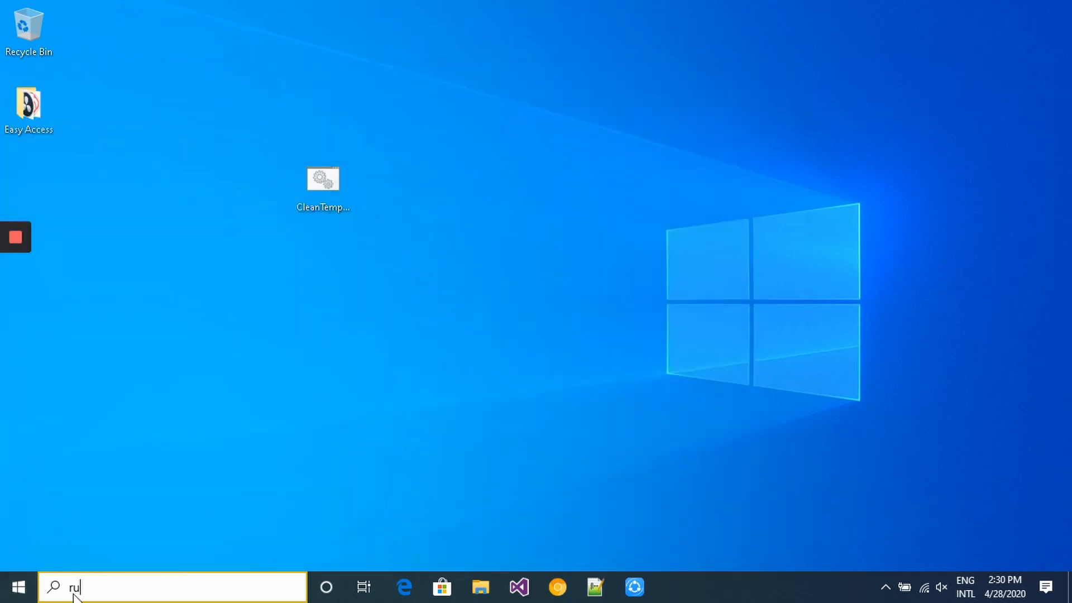
{"action": "type", "text": "n"}
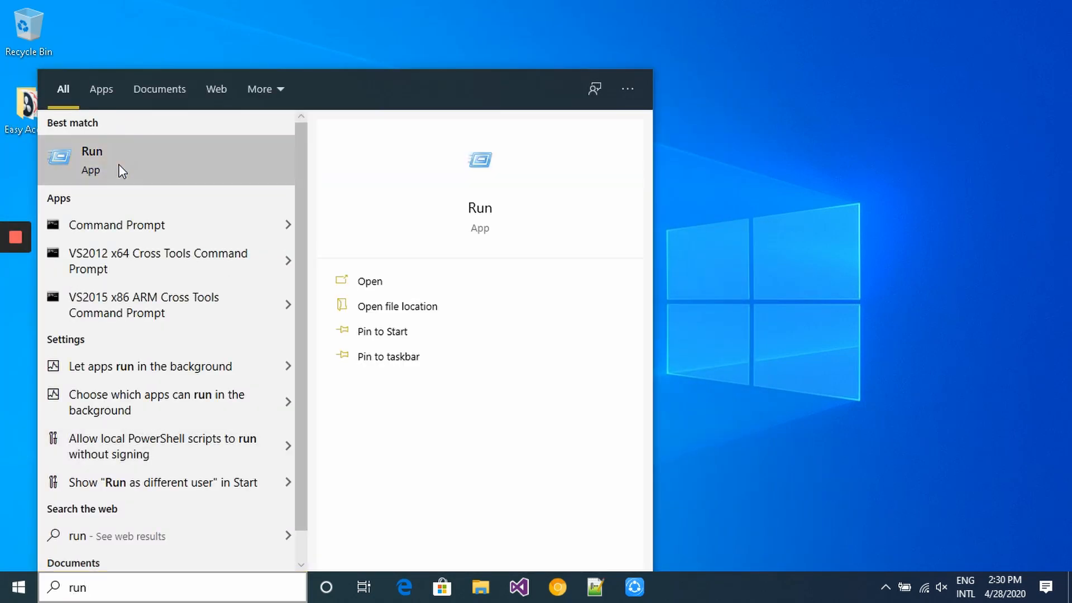
{"action": "left_click", "coordinate": [120, 167]}
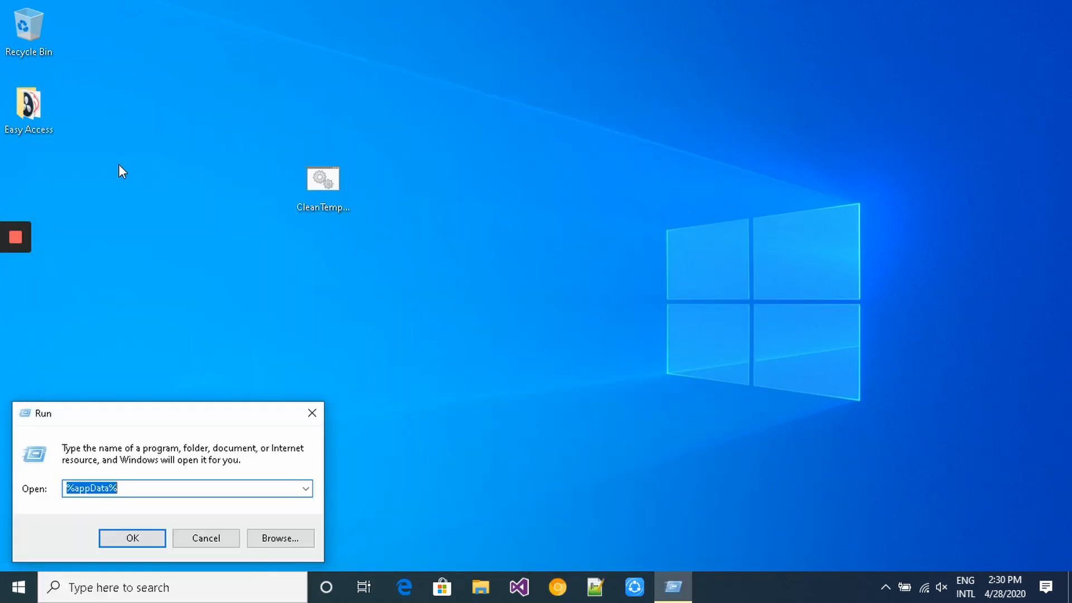
{"action": "left_click", "coordinate": [139, 539]}
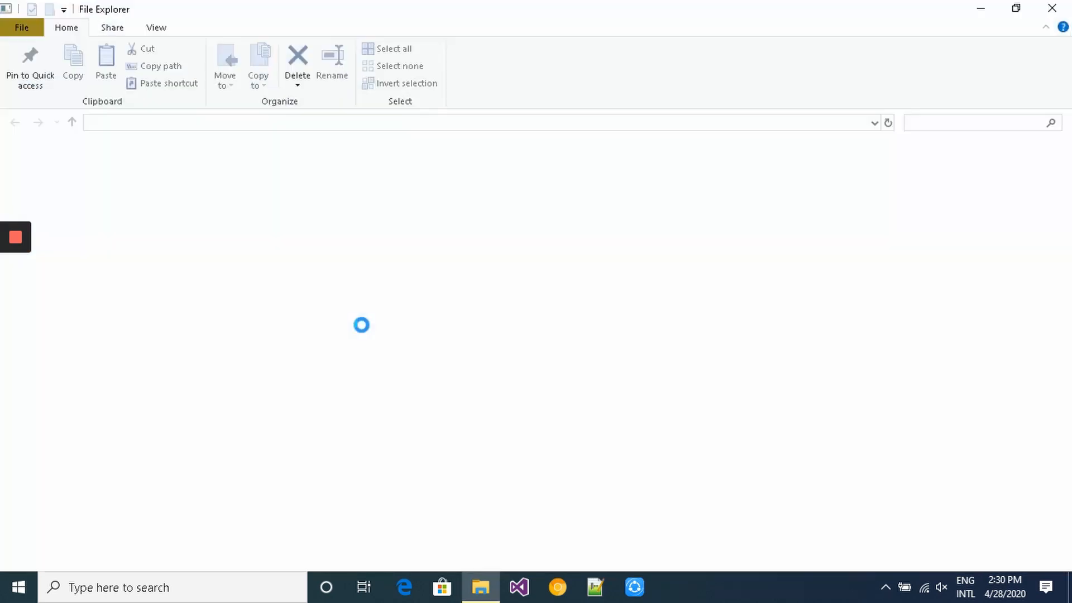
- Delete everything in Roaming, skipping the four in-use folders, and close the window
{"action": "key", "text": "ctrl+a"}
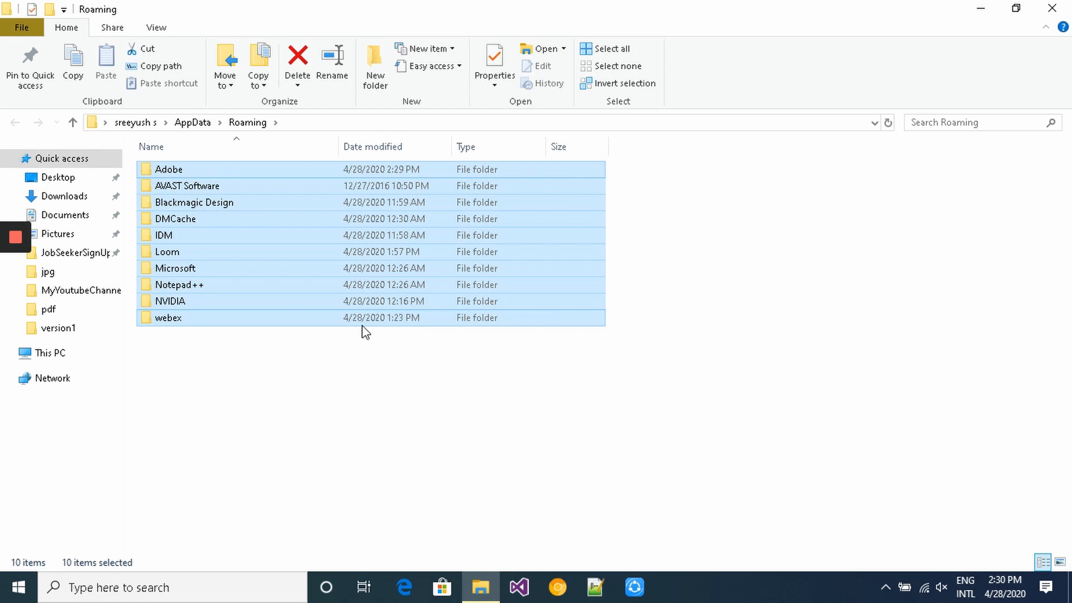
{"action": "key", "text": "Delete"}
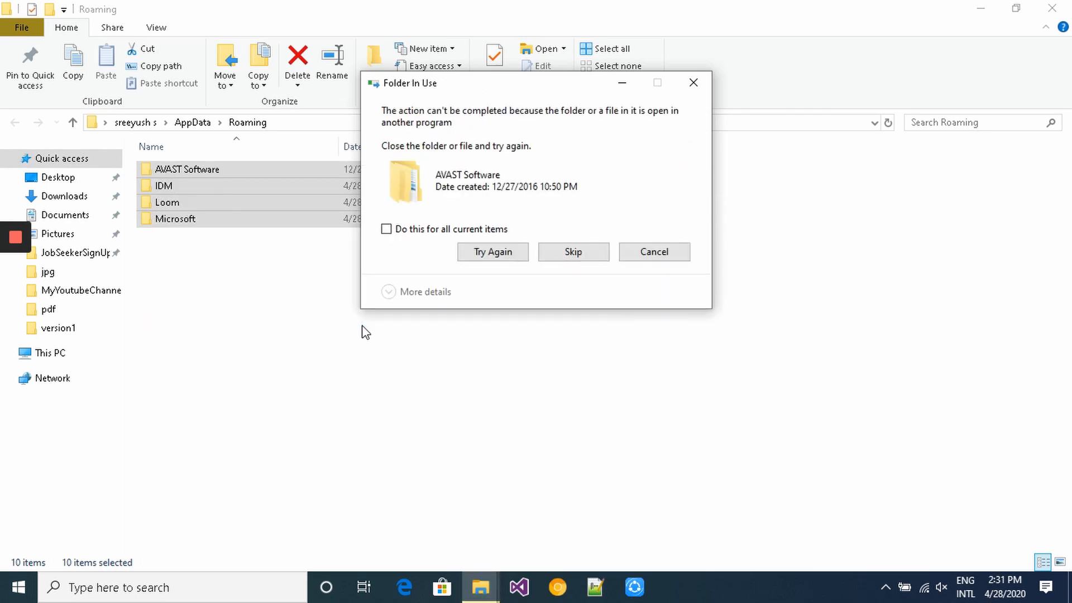
{"action": "left_click", "coordinate": [479, 230]}
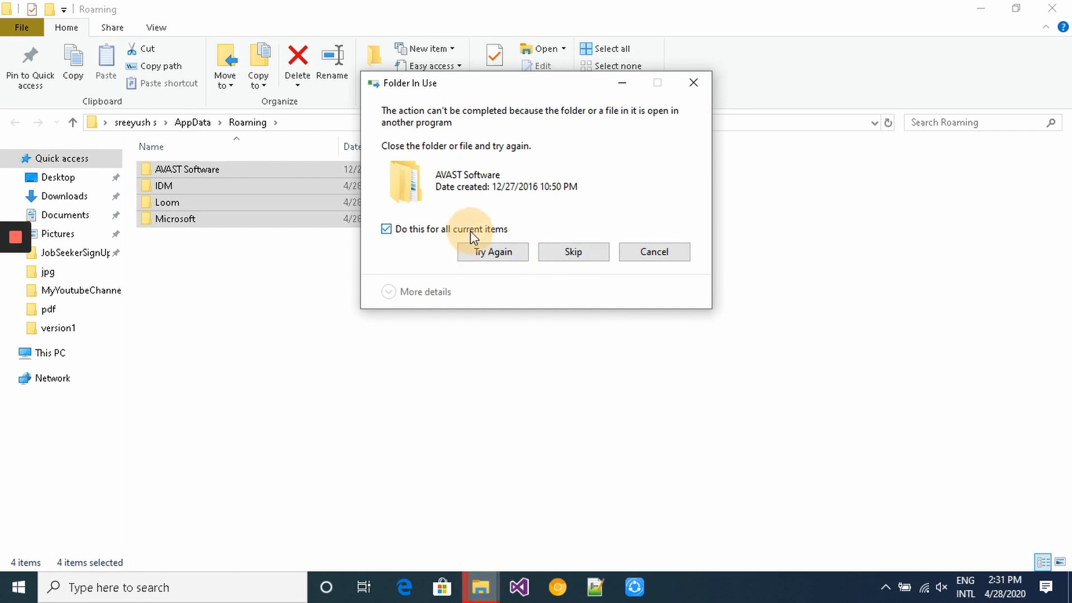
{"action": "left_click", "coordinate": [570, 252]}
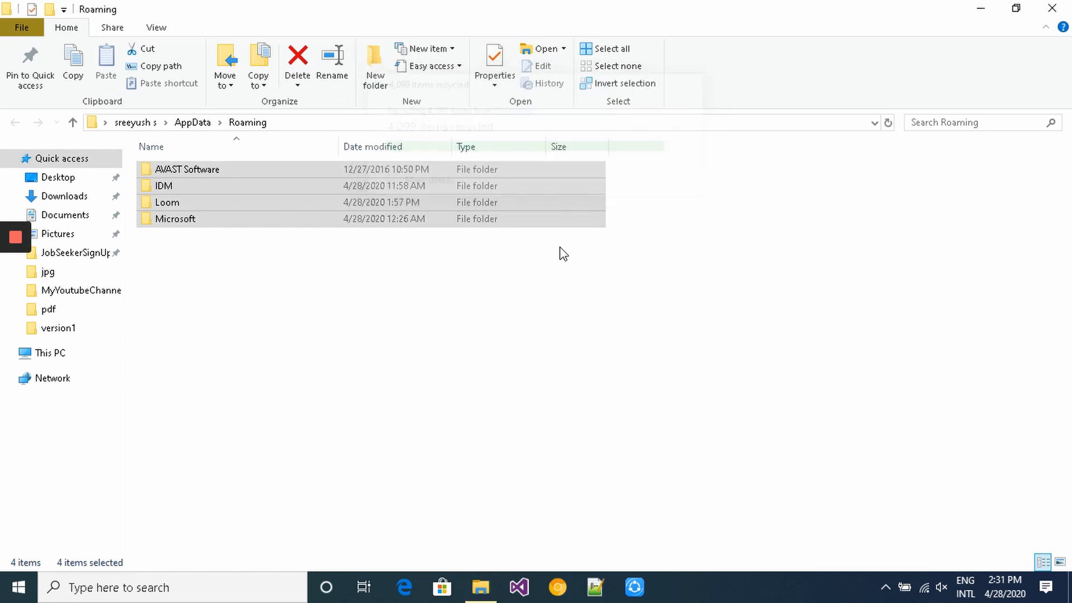
{"action": "left_click", "coordinate": [1052, 8]}
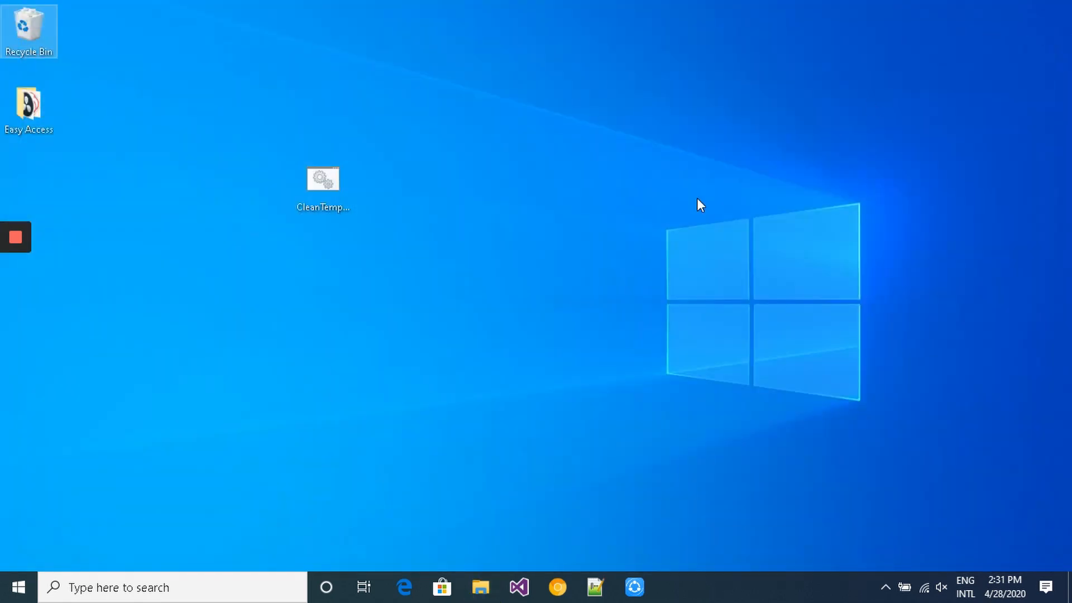
- Open %temp% and try deleting the leftover TMP file, which is in use, then close it
{"action": "key", "text": "super+r"}
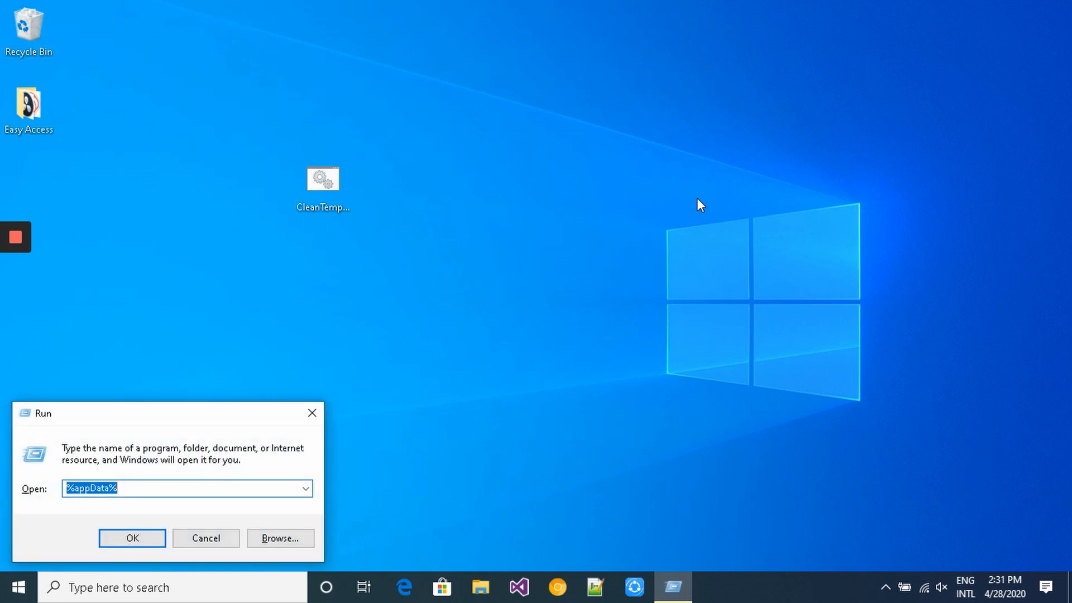
{"action": "type", "text": "%temp"}
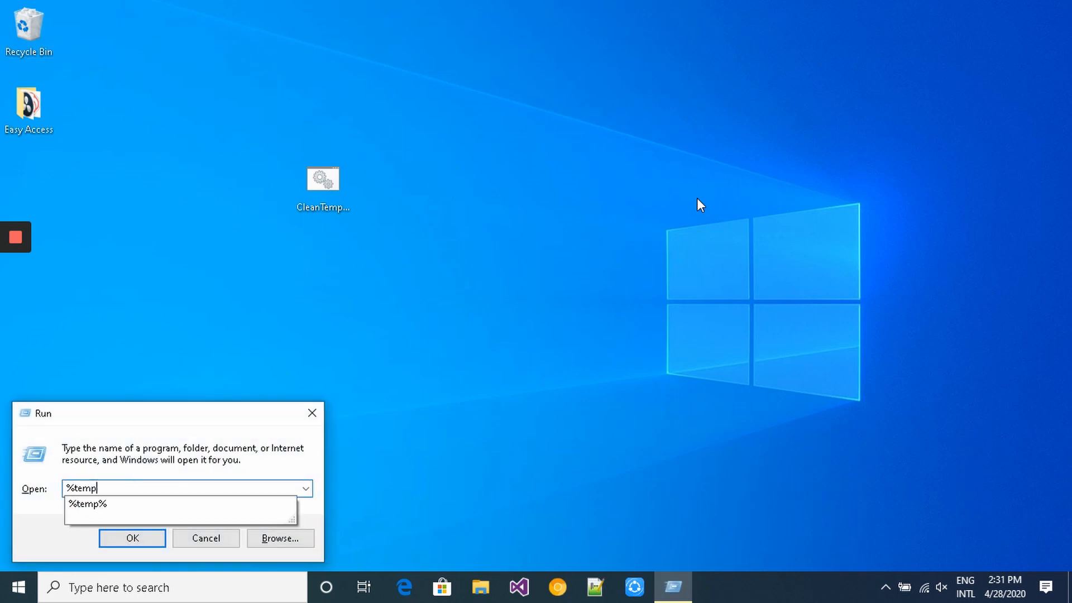
{"action": "type", "text": "%"}
{"action": "key", "text": "Return"}
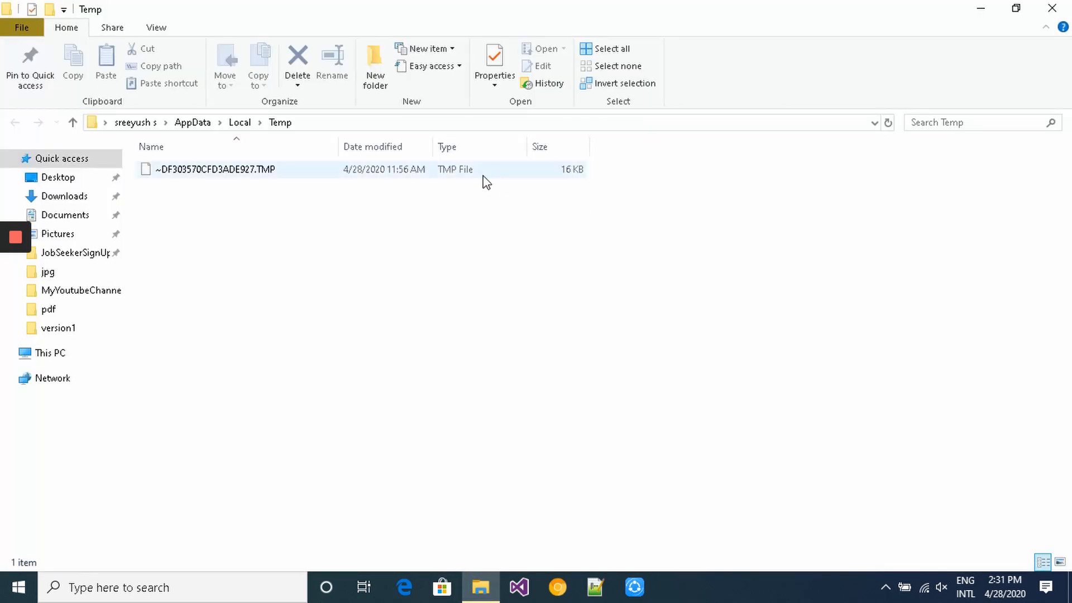
{"action": "left_click", "coordinate": [484, 177]}
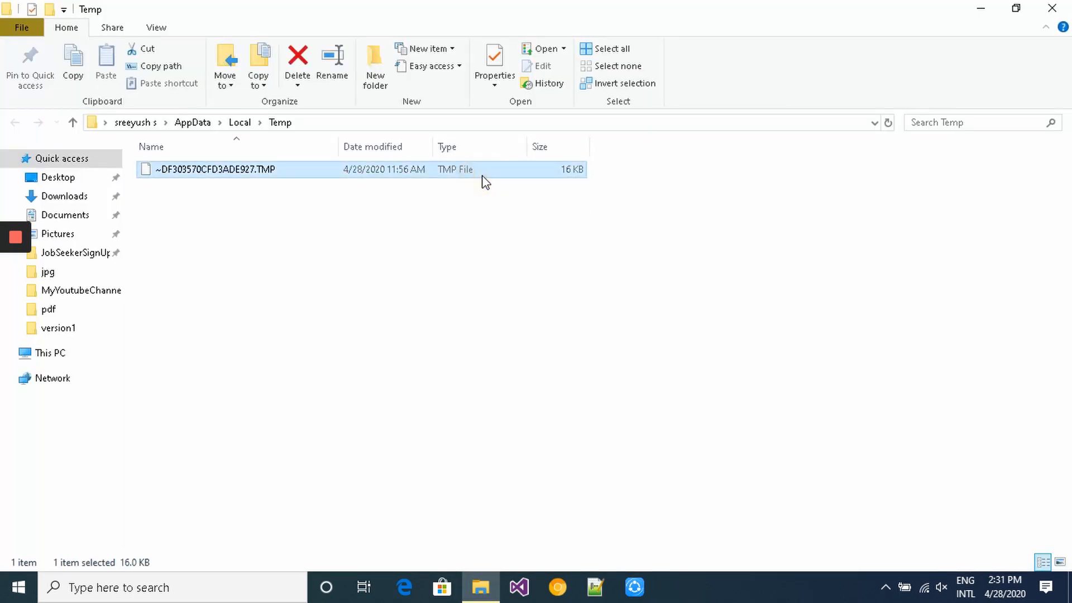
{"action": "key", "text": "Delete"}
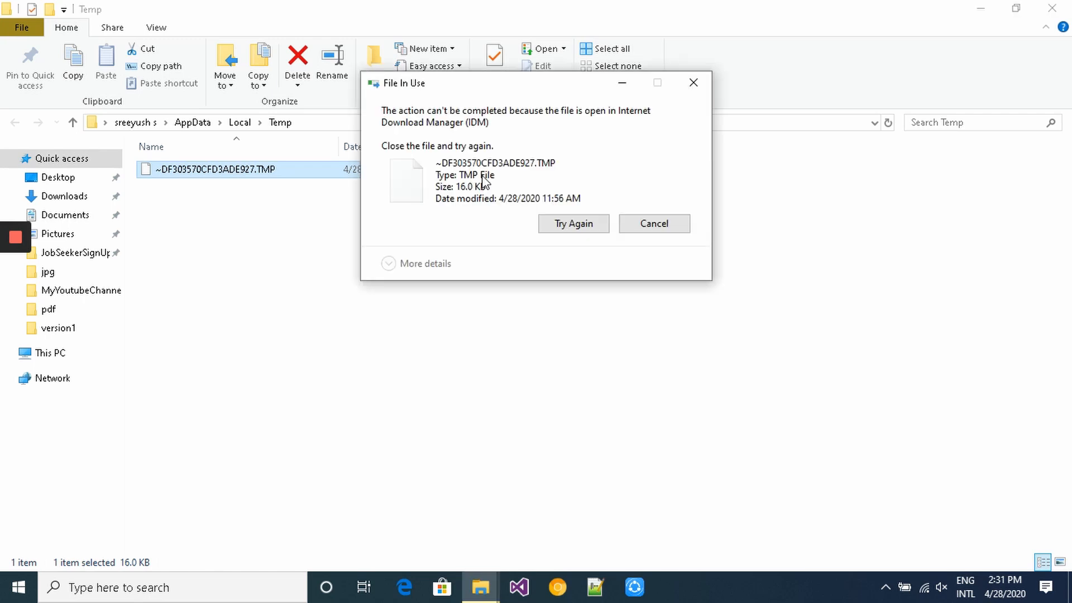
{"action": "left_click", "coordinate": [644, 230]}
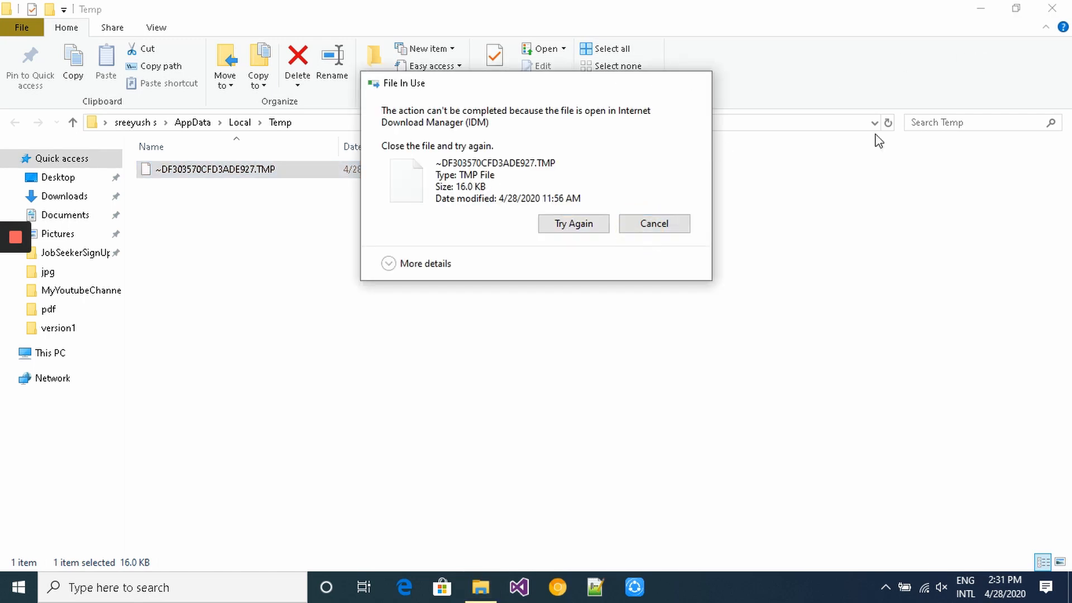
{"action": "left_click", "coordinate": [1064, 8]}
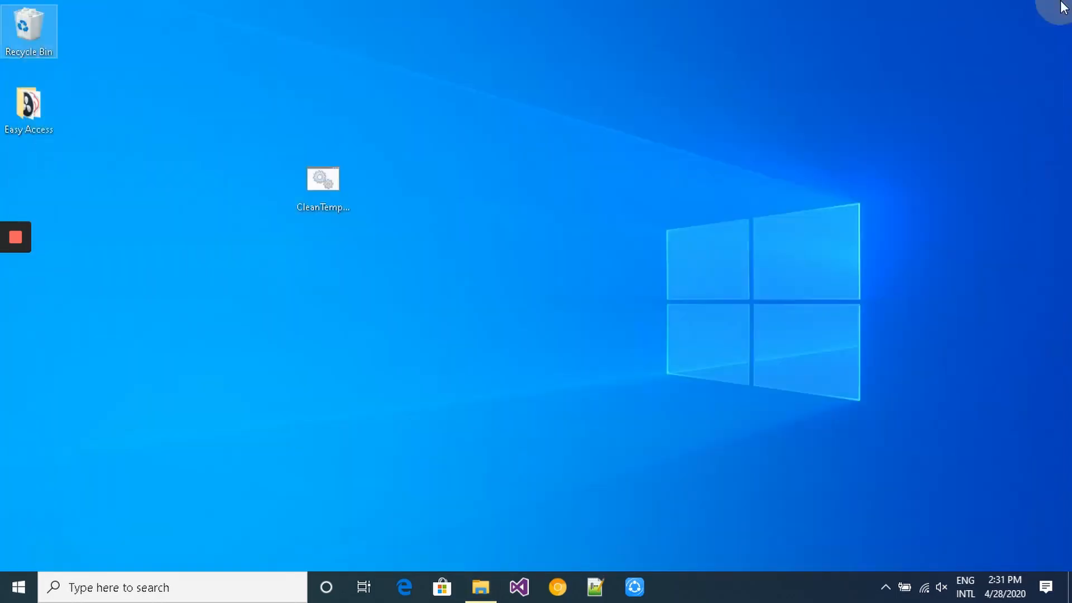
- Open the Windows Temp folder, delete all but in-use _avast_ and adobegc.log, and close it
{"action": "key", "text": "super+r"}
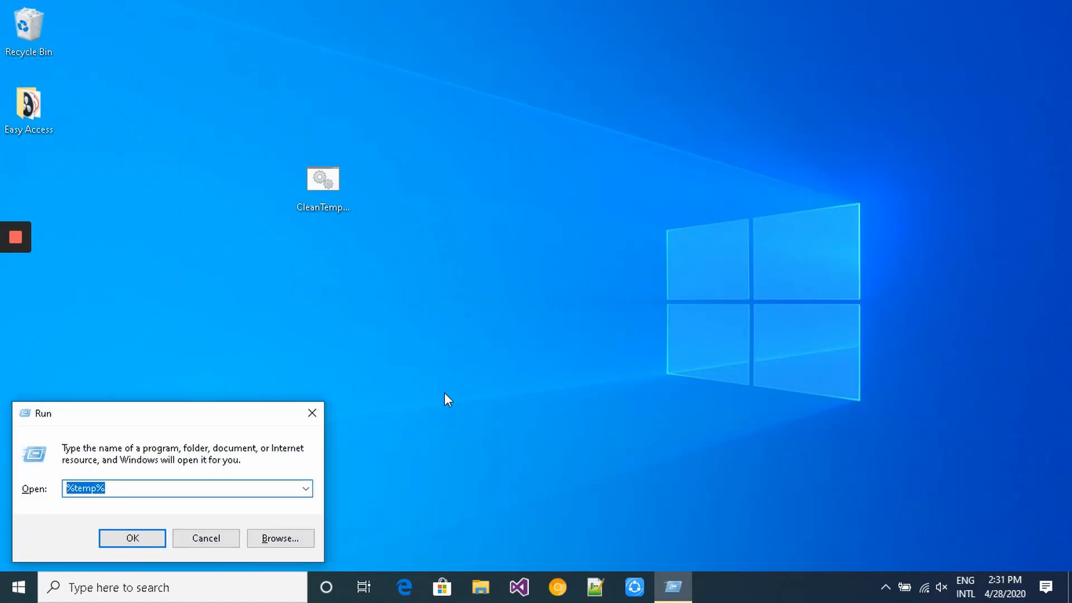
{"action": "type", "text": "tem"}
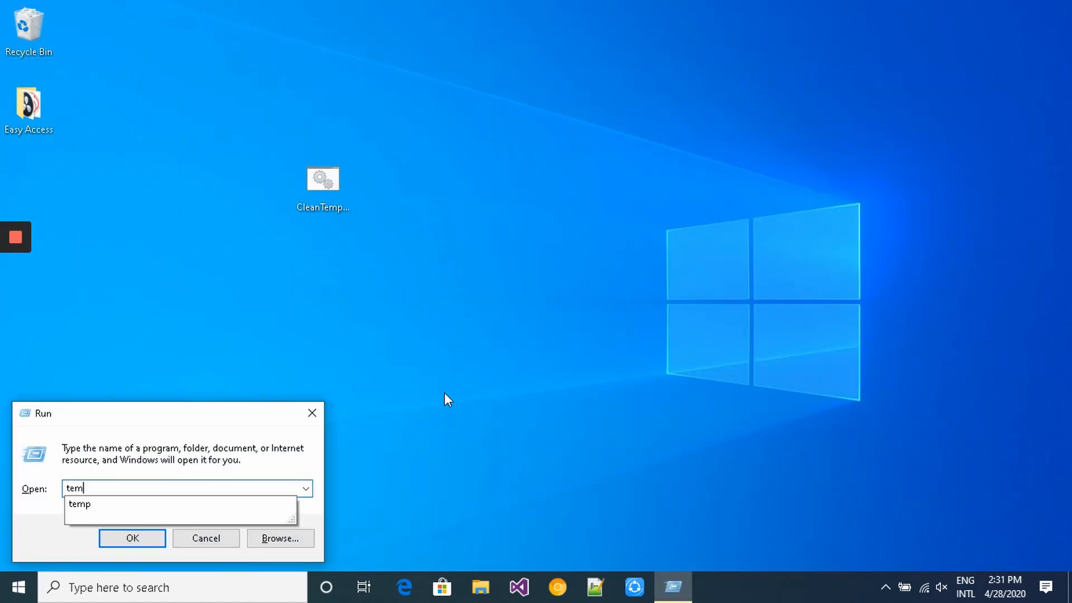
{"action": "type", "text": "p"}
{"action": "key", "text": "Return"}
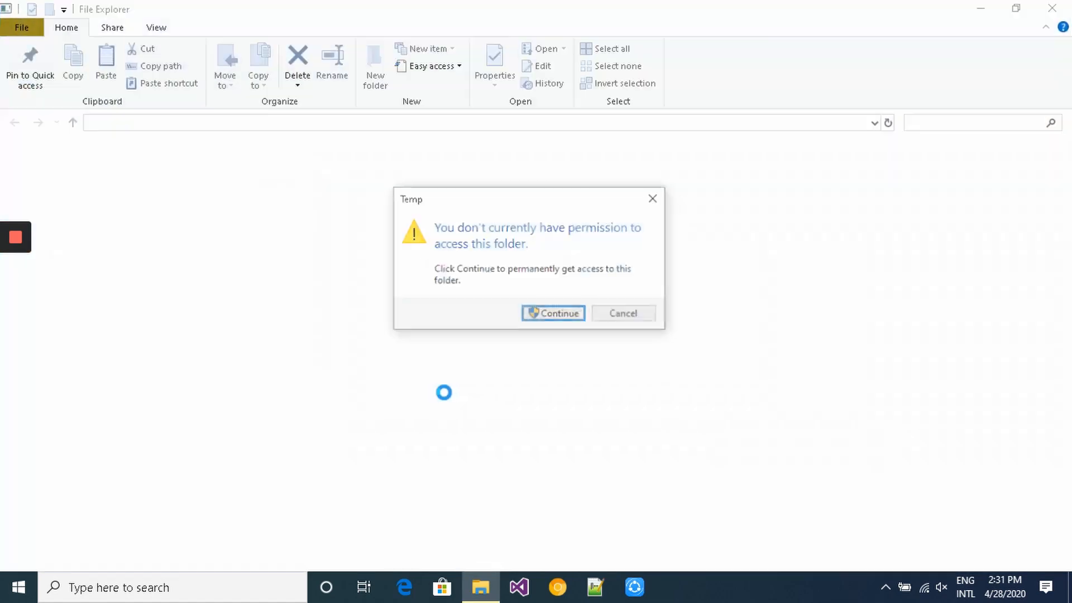
{"action": "left_click", "coordinate": [567, 318]}
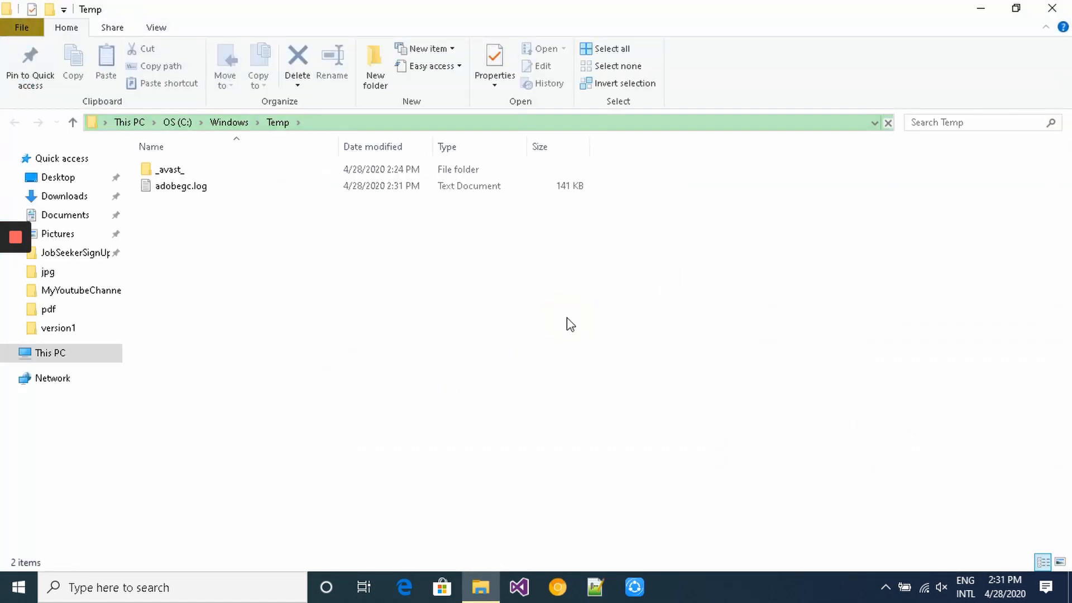
{"action": "key", "text": "ctrl+a"}
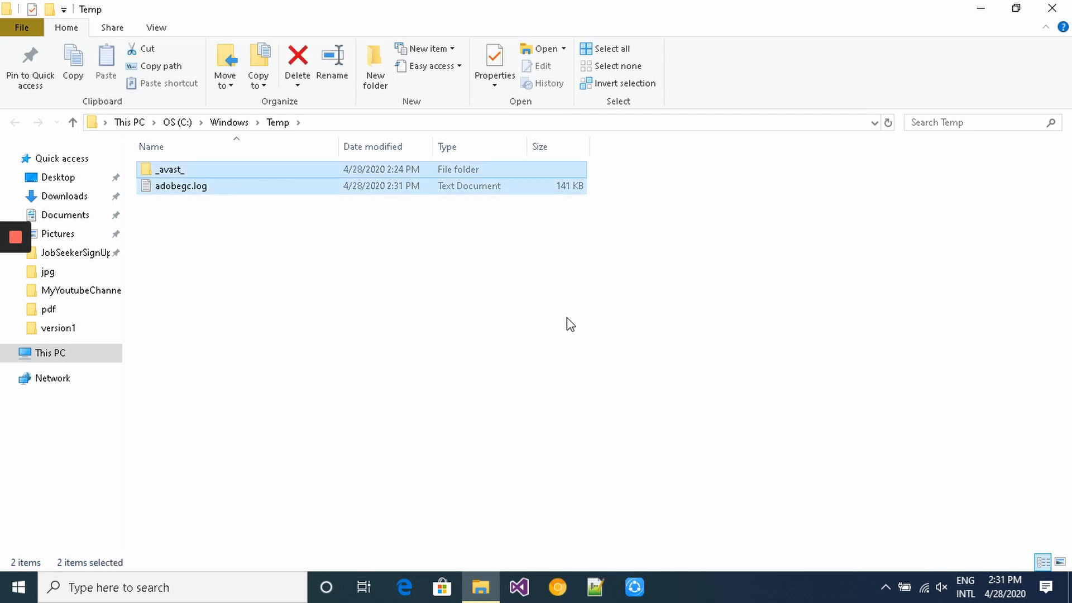
{"action": "key", "text": "Delete"}
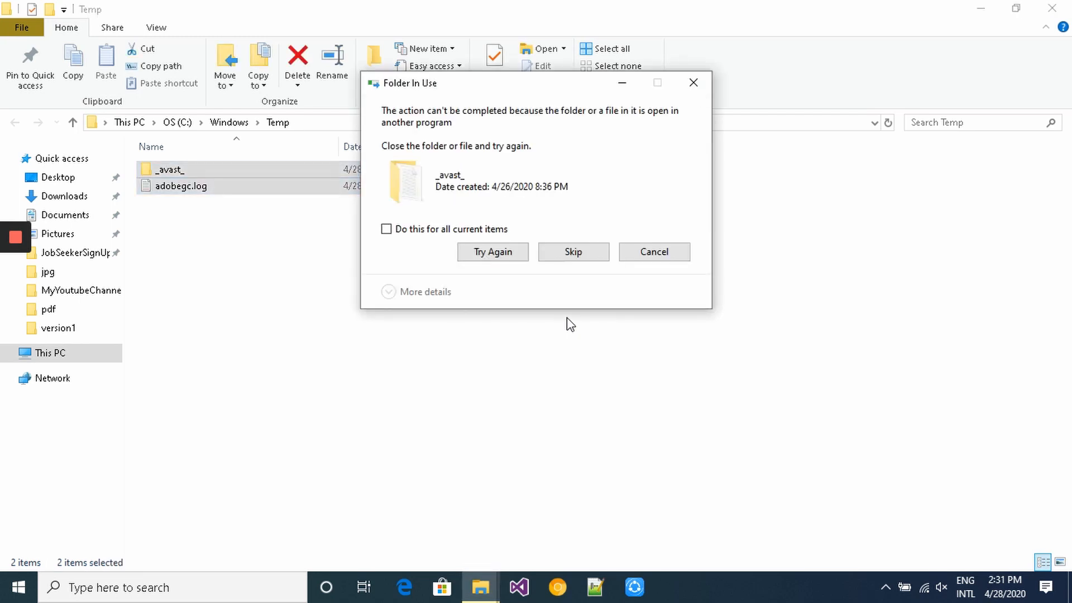
{"action": "left_click", "coordinate": [572, 252]}
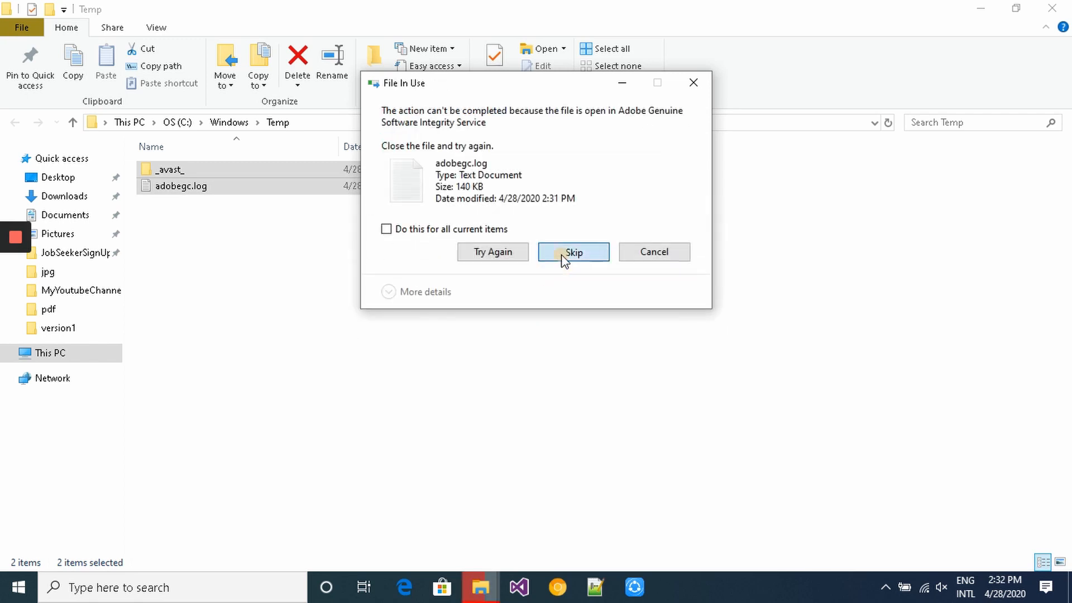
{"action": "left_click", "coordinate": [563, 256]}
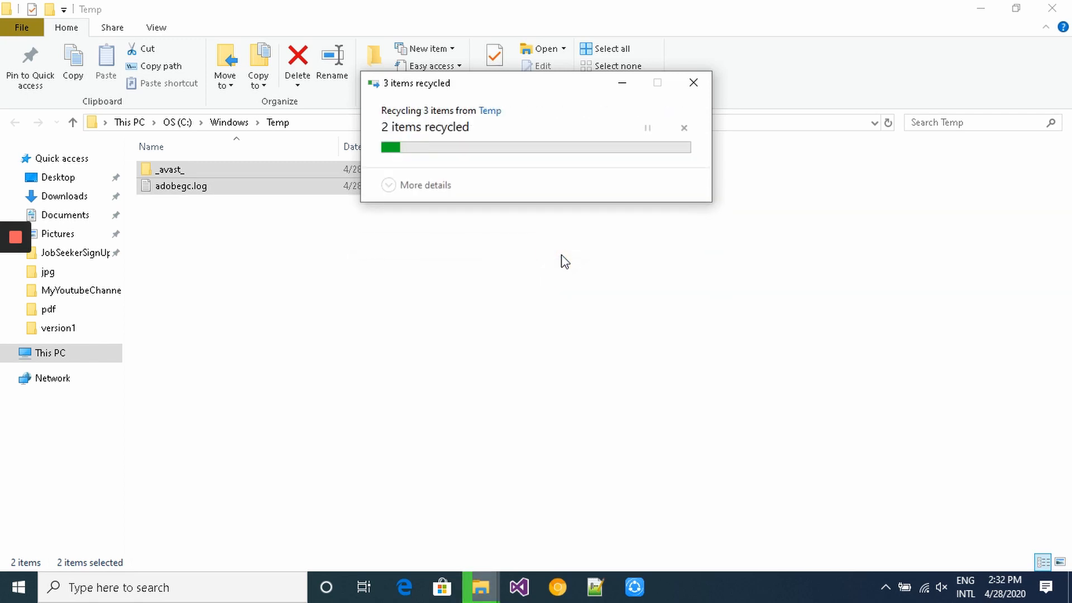
{"action": "left_click", "coordinate": [1063, 7]}
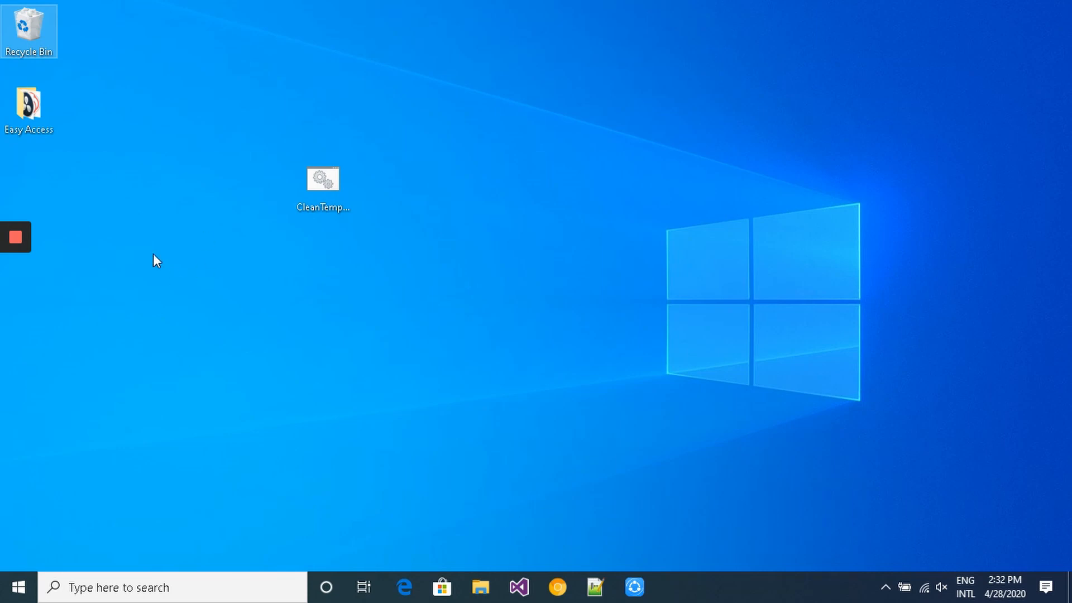
- Empty the Recycle Bin, confirming permanent deletion of its 6 items
{"action": "right_click", "coordinate": [32, 15]}
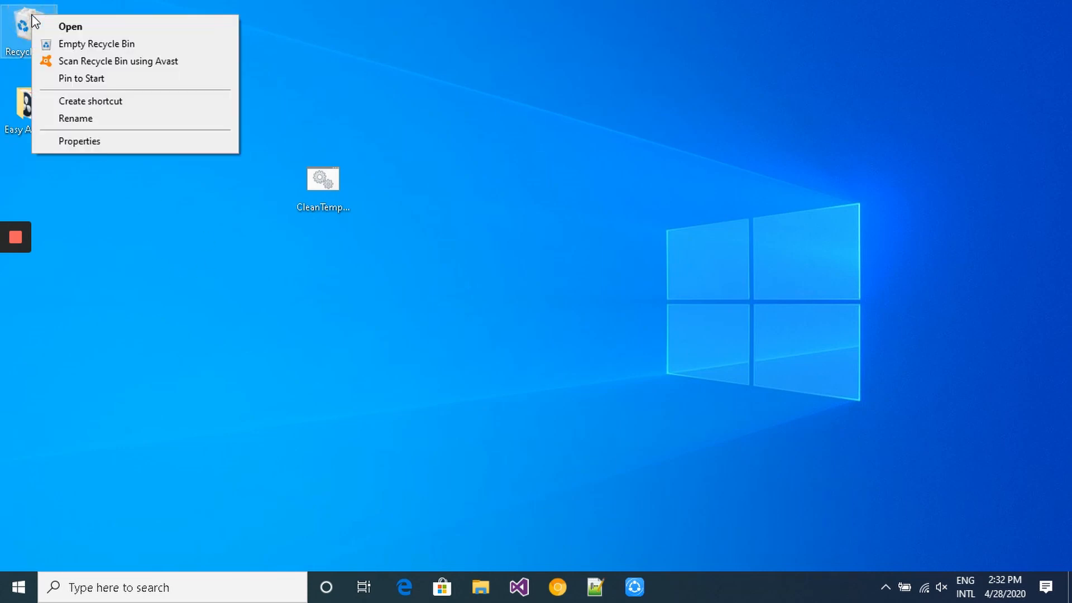
{"action": "left_click", "coordinate": [75, 44]}
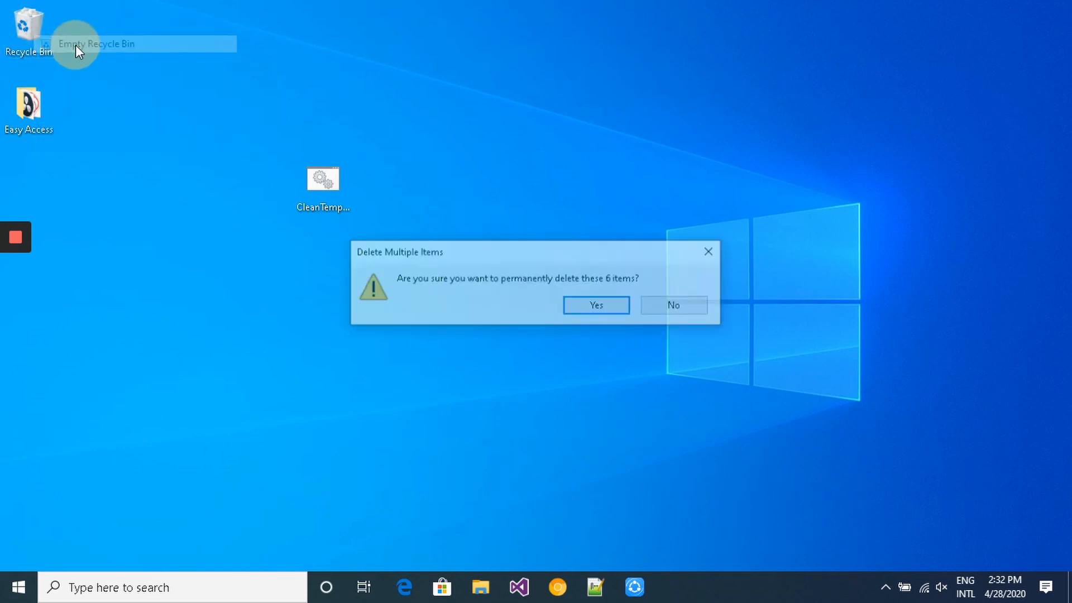
{"action": "left_click", "coordinate": [573, 302]}
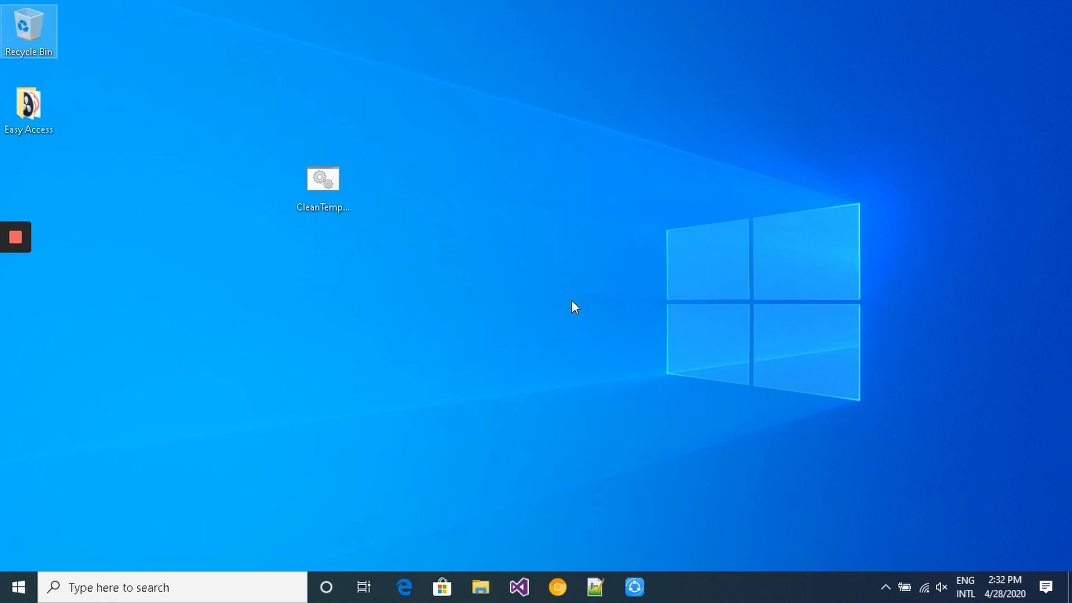
- Open drive OS (C:) properties from This PC and launch Disk Cleanup
{"action": "key", "text": "super+e"}
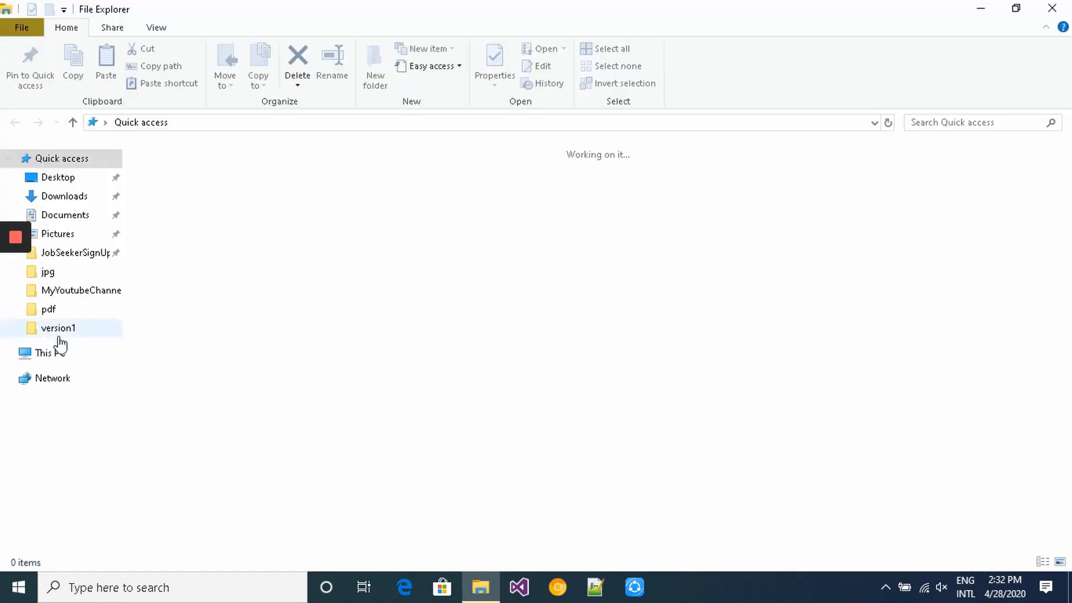
{"action": "left_click", "coordinate": [56, 353]}
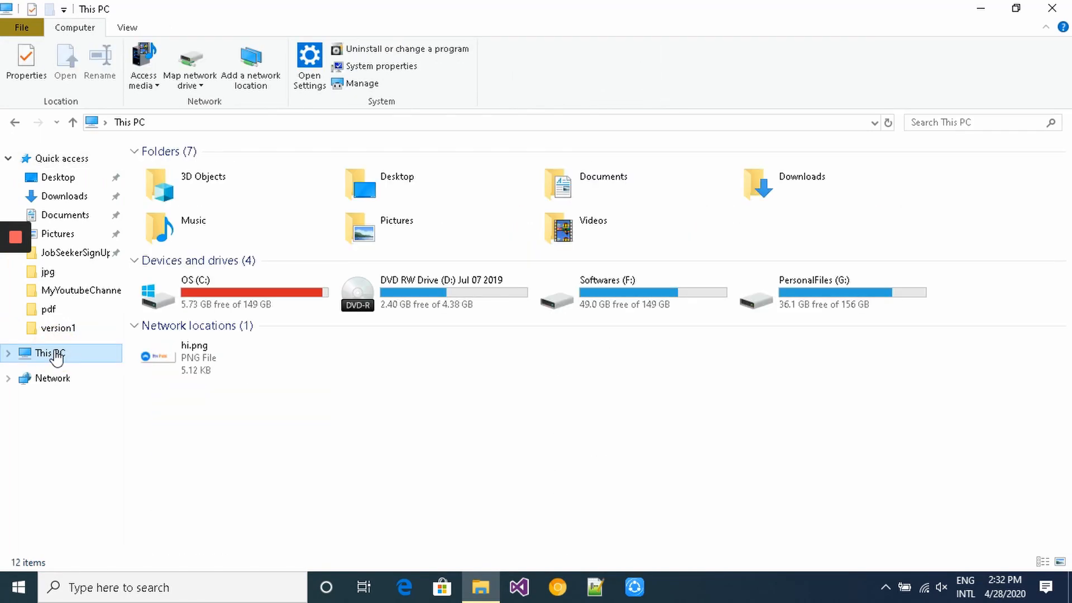
{"action": "right_click", "coordinate": [264, 309]}
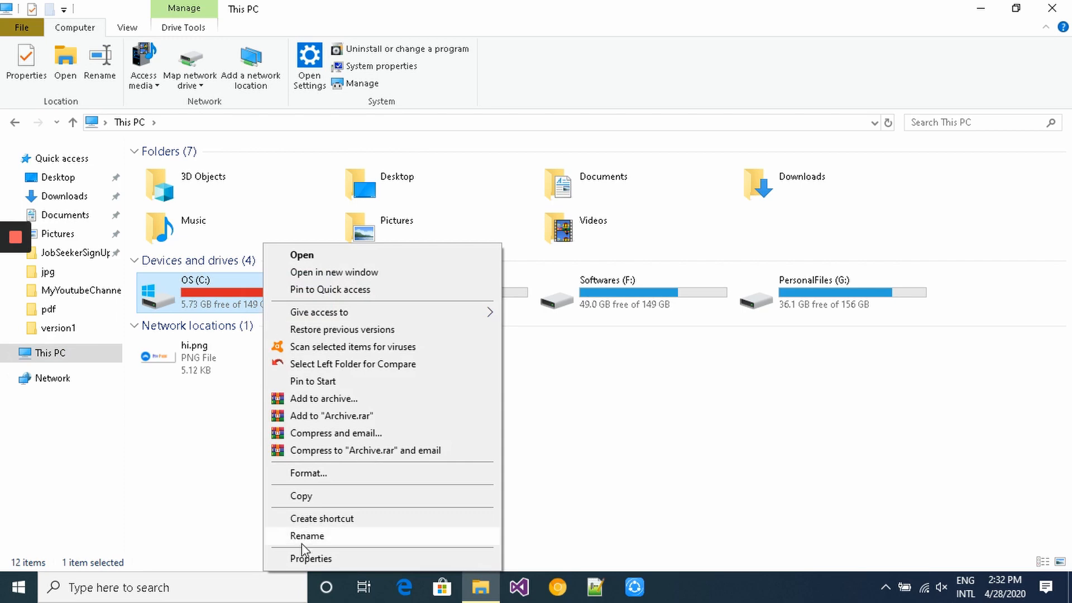
{"action": "left_click", "coordinate": [307, 559]}
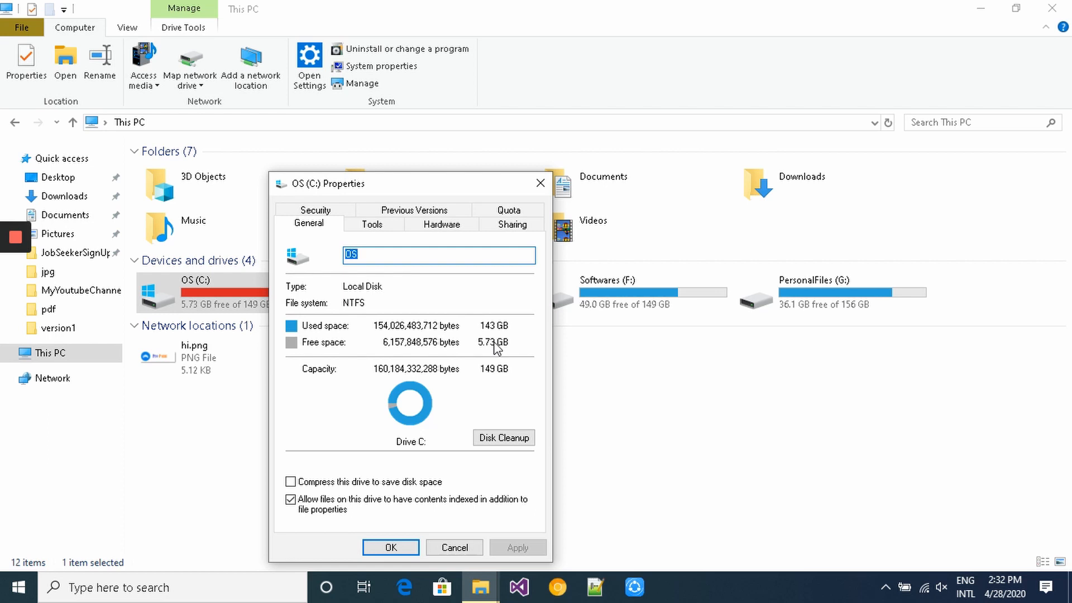
{"action": "left_click", "coordinate": [502, 442]}
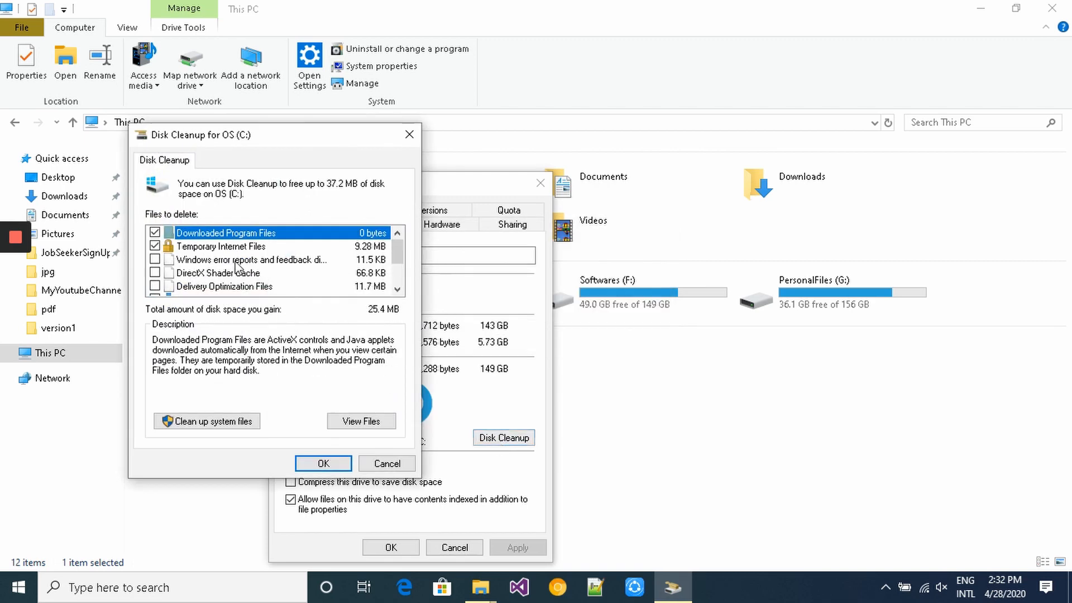
- Tick Delivery Optimization Files, Downloads and Temporary files, clean up system files, and close the properties
{"action": "left_click", "coordinate": [155, 285]}
{"action": "left_click", "coordinate": [402, 289]}
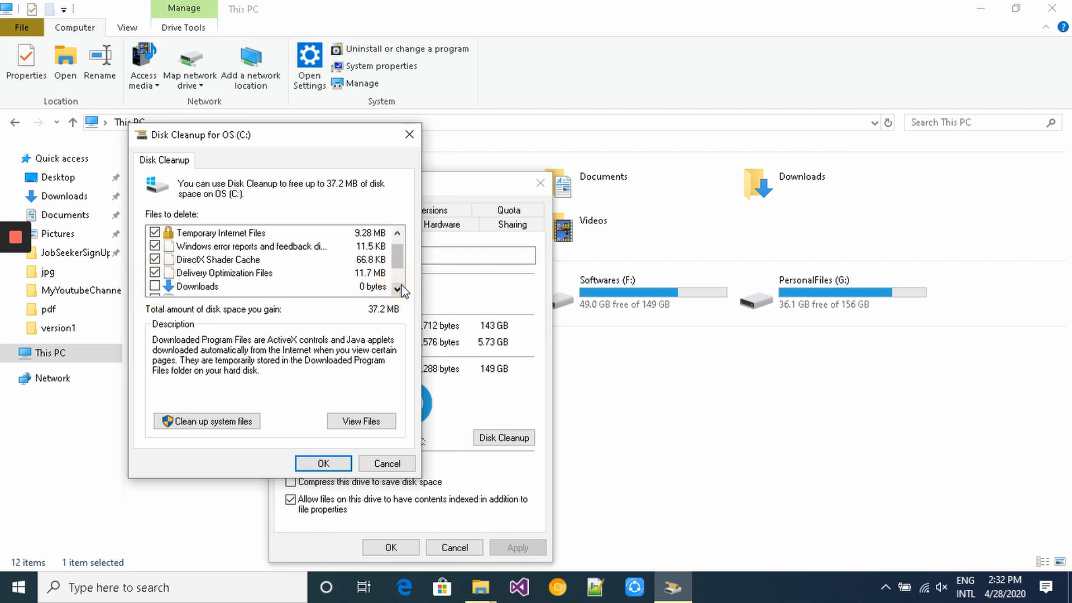
{"action": "left_click", "coordinate": [153, 287]}
{"action": "left_click", "coordinate": [402, 289]}
{"action": "left_click", "coordinate": [401, 289]}
{"action": "left_click", "coordinate": [402, 288]}
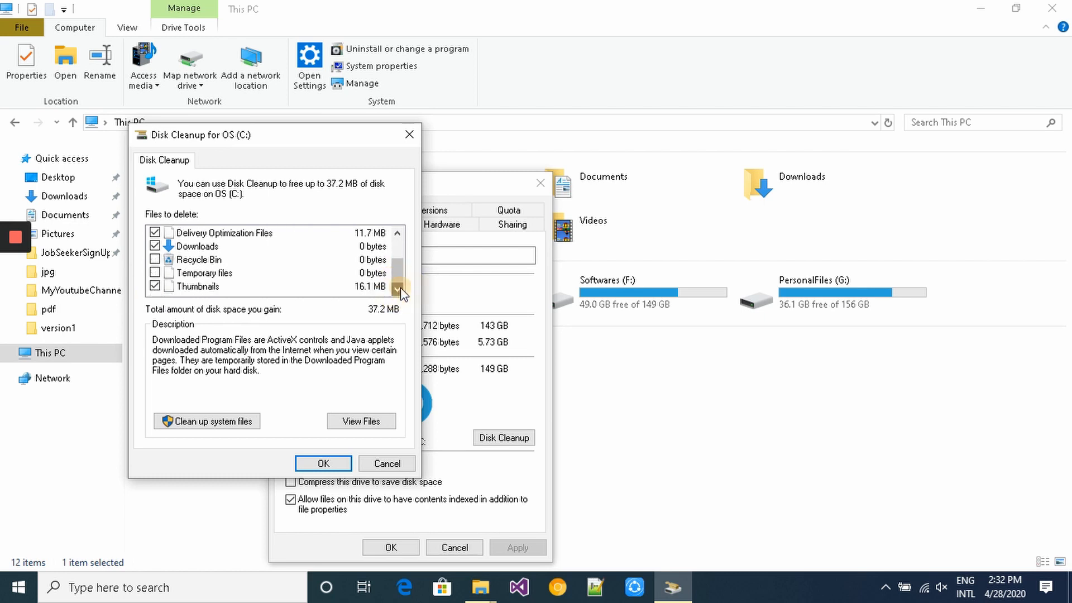
{"action": "left_click", "coordinate": [154, 273]}
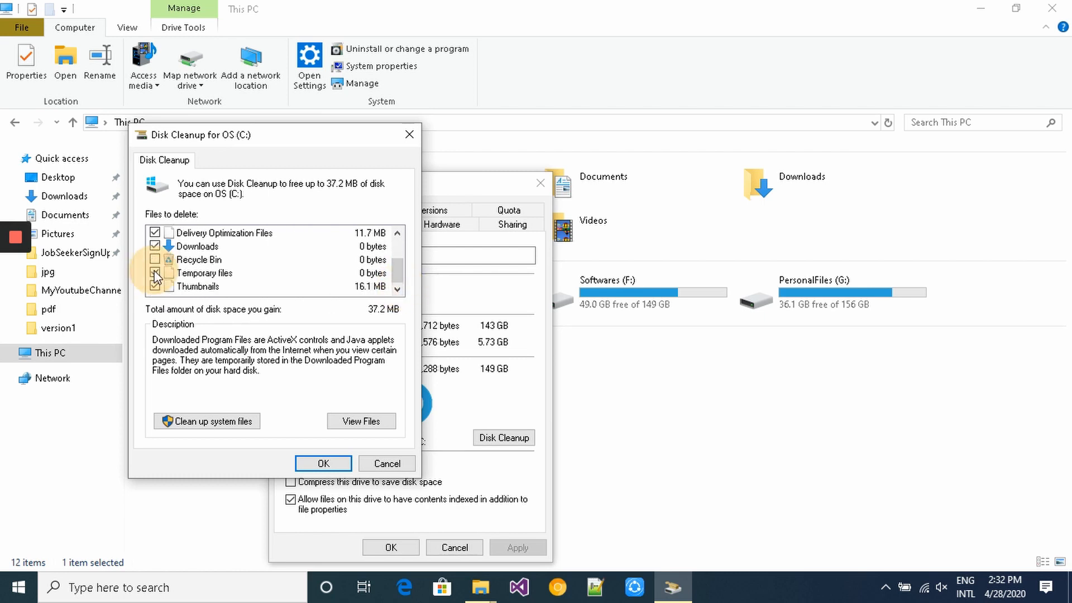
{"action": "left_click", "coordinate": [240, 425]}
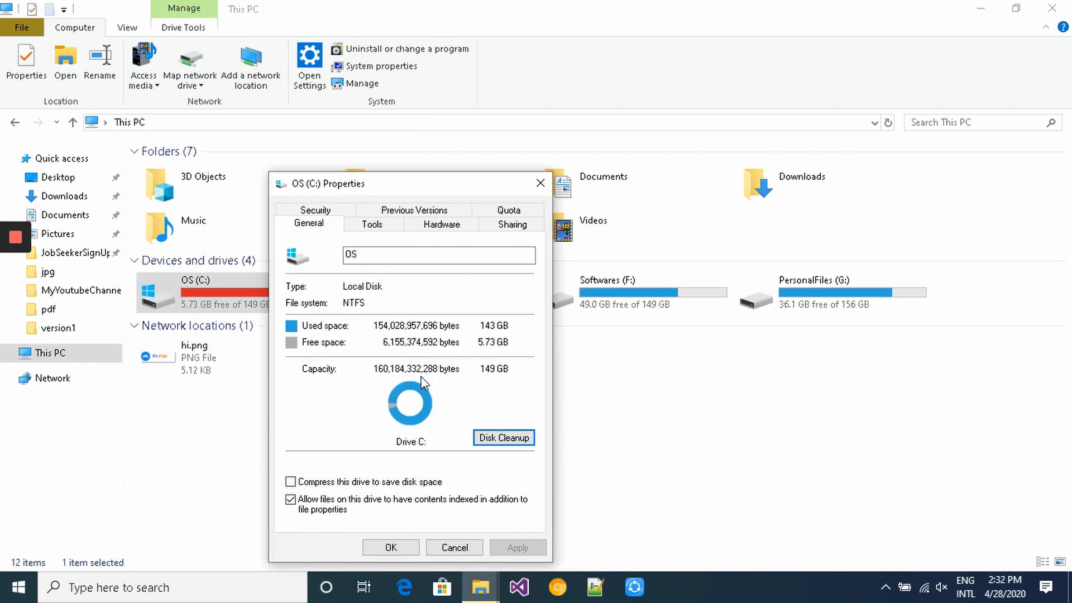
{"action": "left_click", "coordinate": [407, 548]}
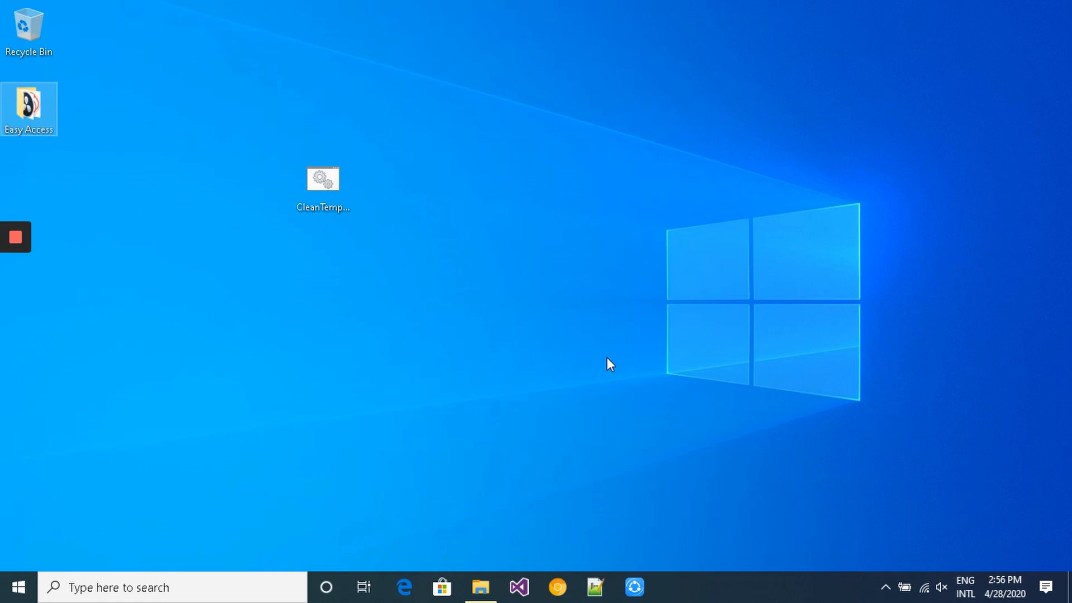
{"action": "key", "text": "super+e"}
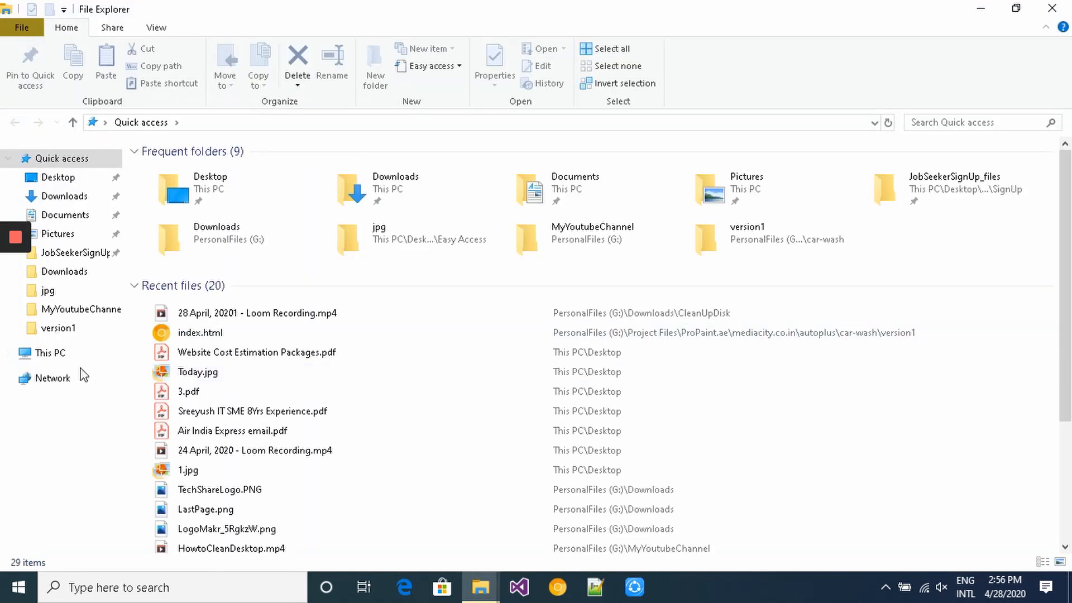
{"action": "left_click", "coordinate": [67, 356]}
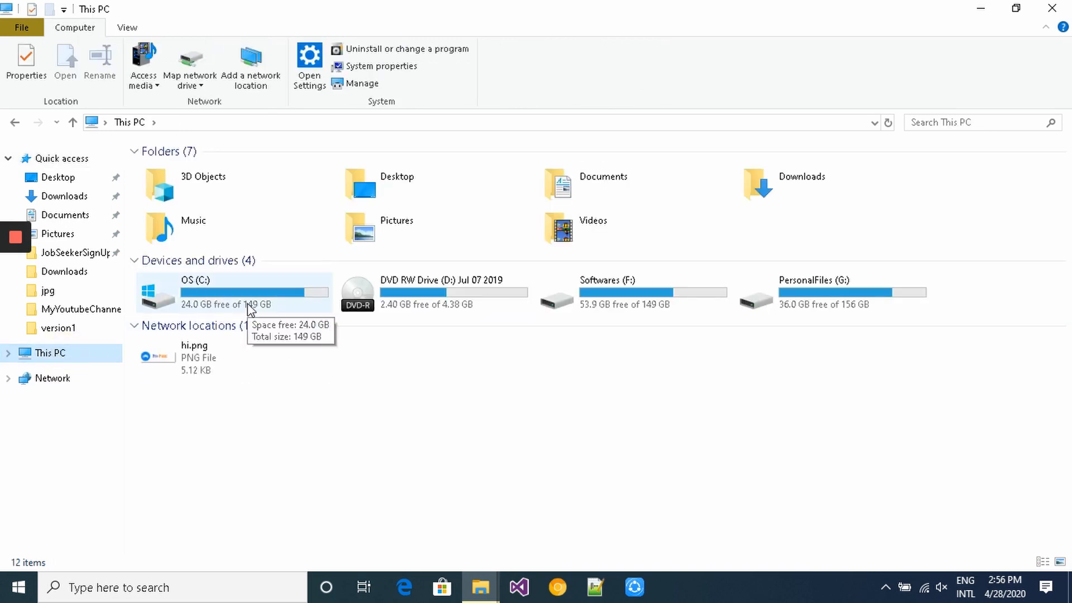
{"action": "right_click", "coordinate": [250, 309]}
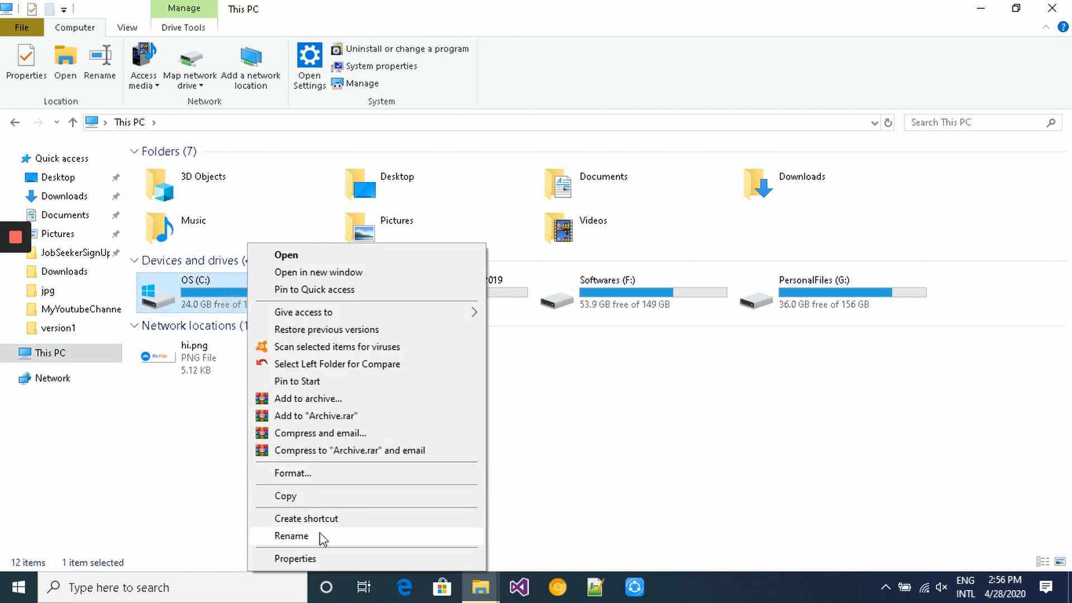
{"action": "left_click", "coordinate": [328, 559]}
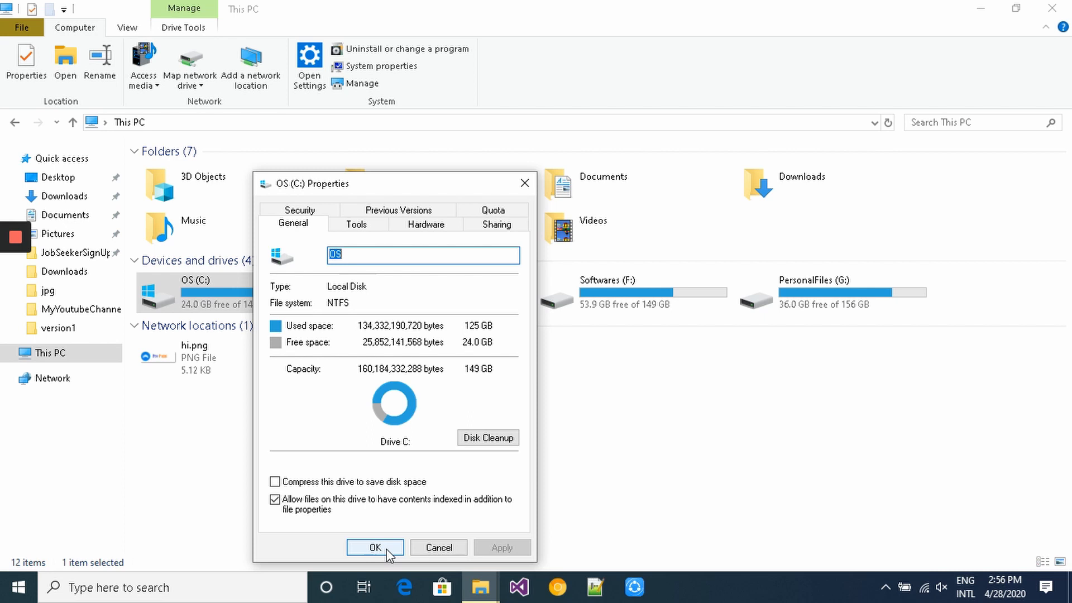
{"action": "left_click", "coordinate": [388, 550]}
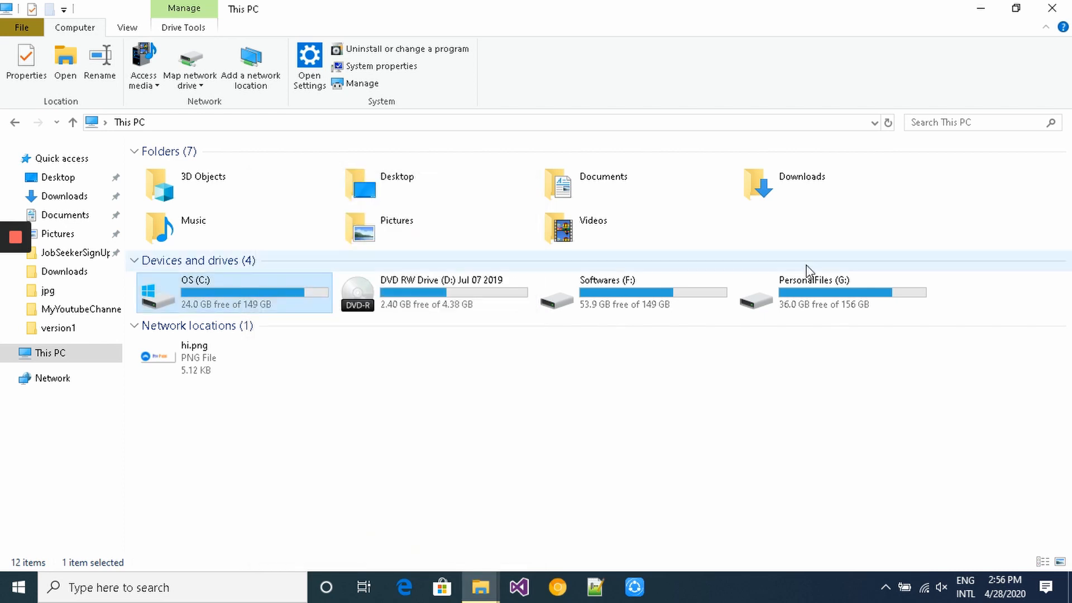
{"action": "left_click", "coordinate": [1067, 10]}
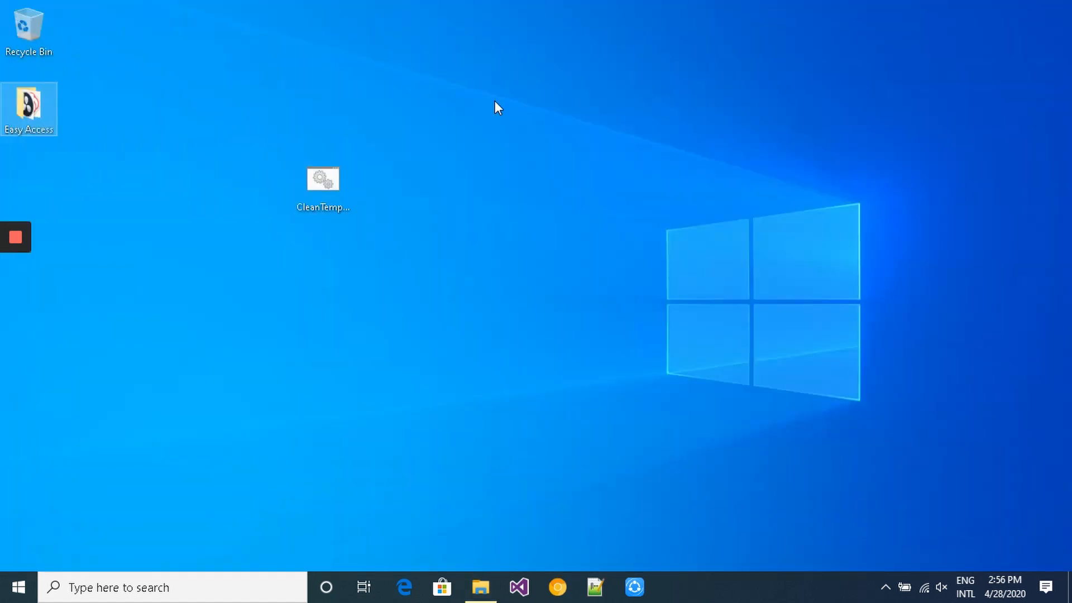
{"action": "mouse_move", "coordinate": [20, 235]}
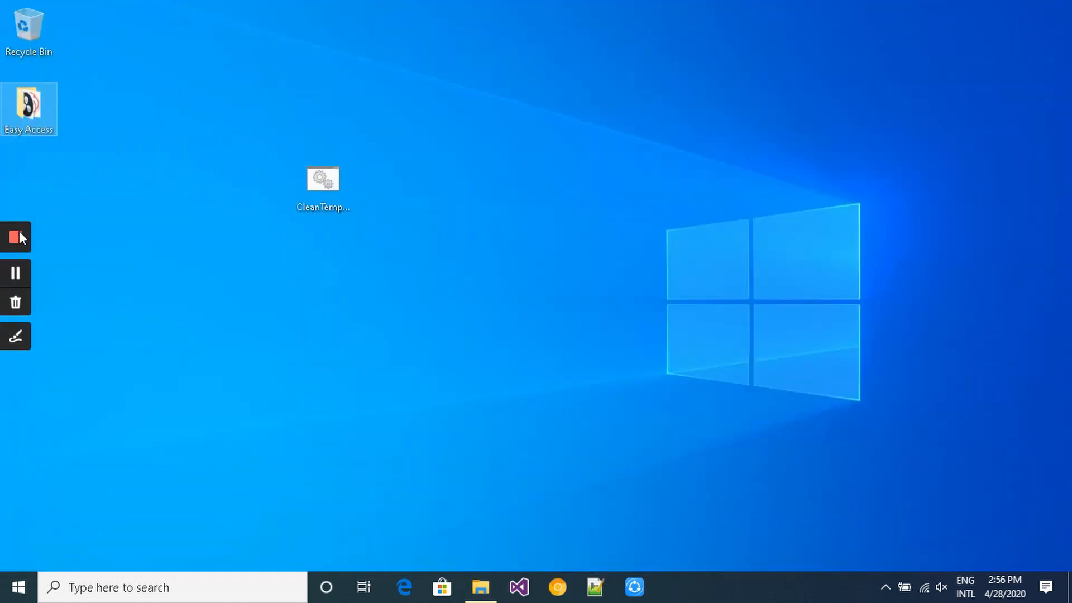